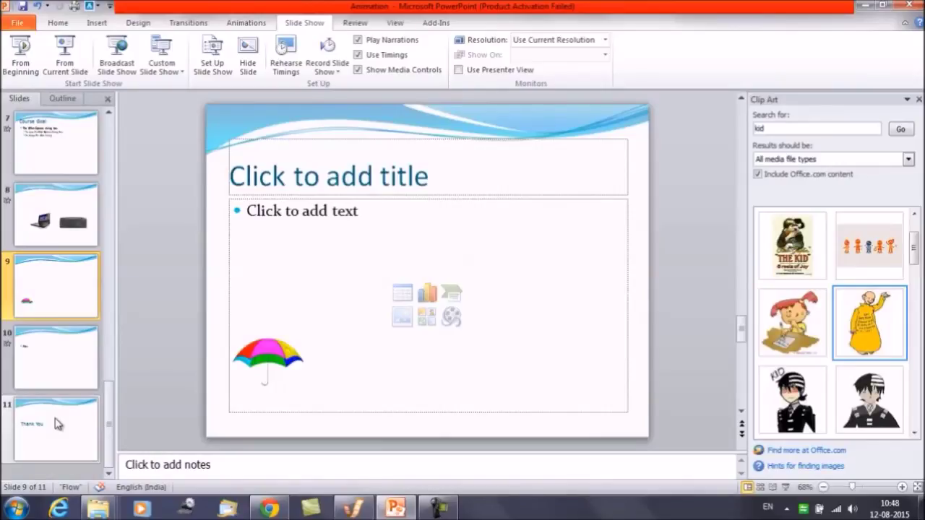
Place the colourful umbrella clip art at the lower left of slide 9, with 'kid' clip art results listed
left_click(341, 332)
Insert the yellow-robed figure clip art and shrink it to a much smaller size
left_click(271, 349)
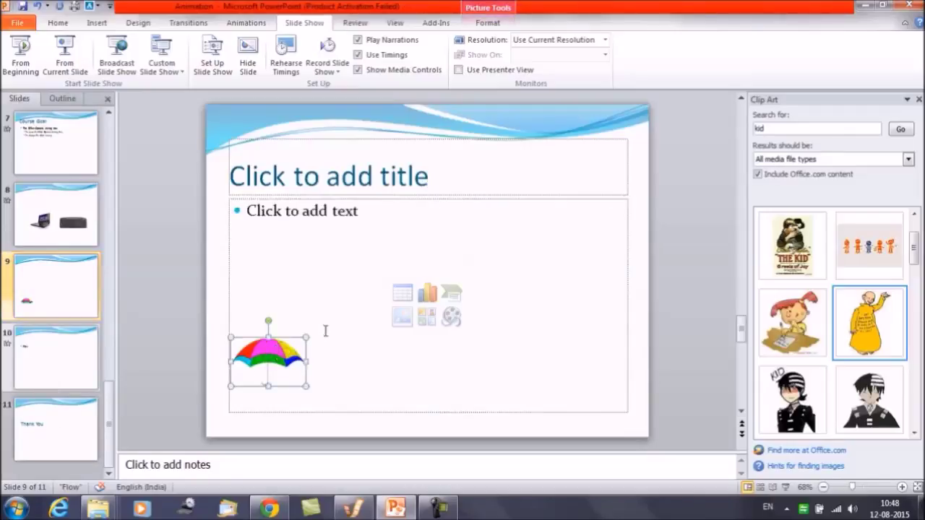
left_click(334, 355)
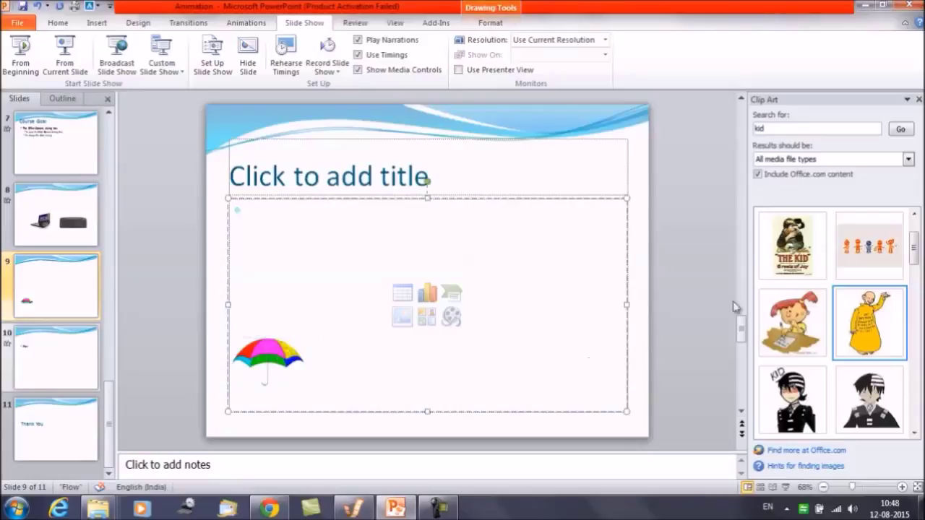
left_click(877, 350)
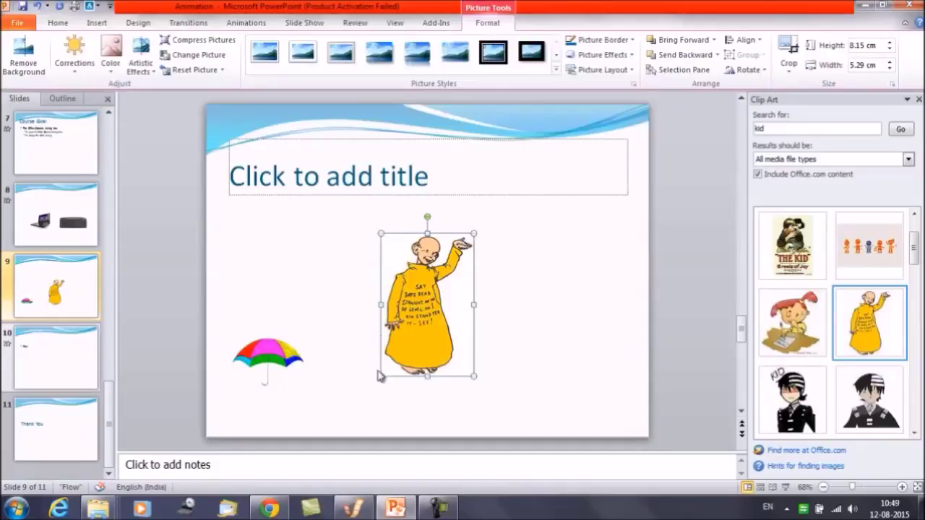
left_click_drag(380, 376, 444, 277)
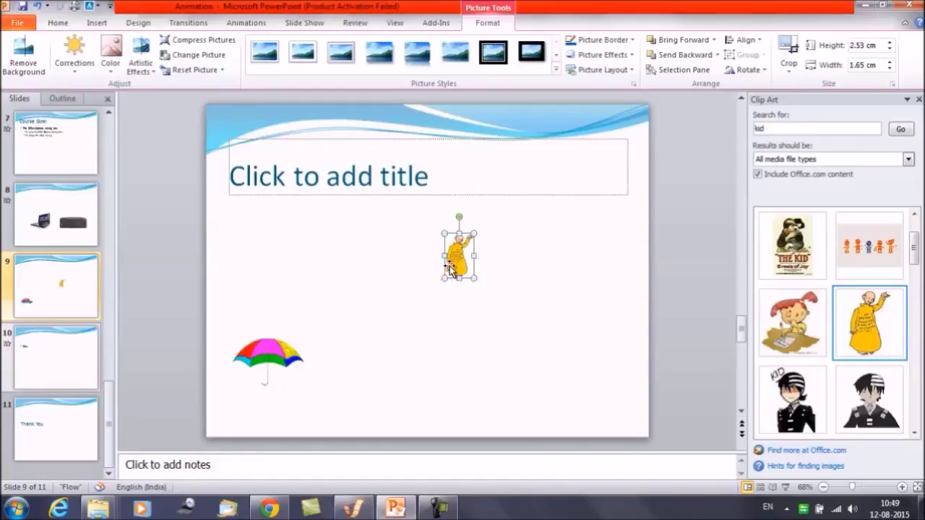
Resize the figure to 2.16 × 1.4 cm and position it just beneath the umbrella
key("Down")
key("Down")
key("Down")
key("Down")
key("Down")
key("Down")
key("Down")
key("Down")
key("Down")
key("Down")
key("Down")
key("Down")
key("Down")
key("Down")
key("Down")
key("Down")
key("Down")
key("Down")
key("Down")
key("Down")
key("Left")
key("Left")
key("Left")
key("Left")
key("Left")
key("Left")
key("Left")
key("Left")
key("Left")
key("Left")
key("Left")
key("Left")
key("Left")
key("Left")
key("Left")
key("Left")
key("Left")
key("Left")
key("Left")
key("Left")
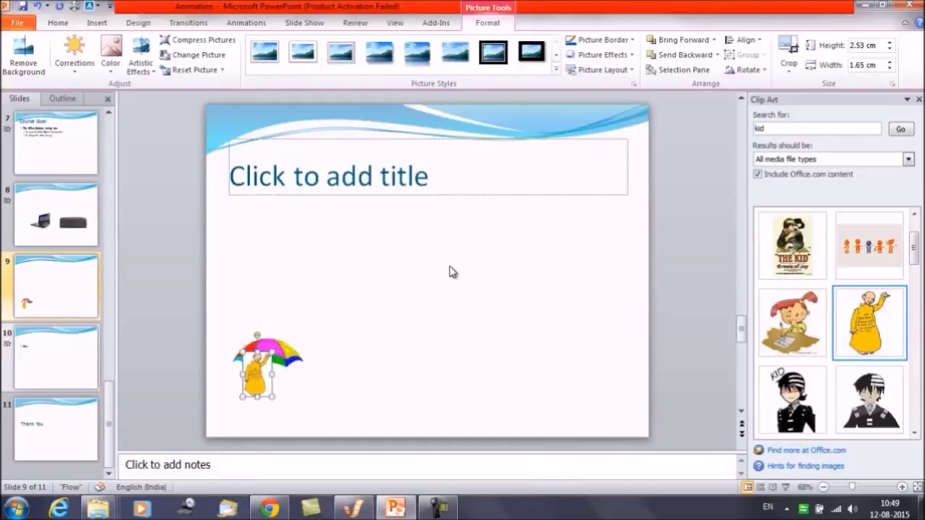
key("Down")
key("Down")
key("Down")
key("Down")
key("Down")
key("Down")
key("Up")
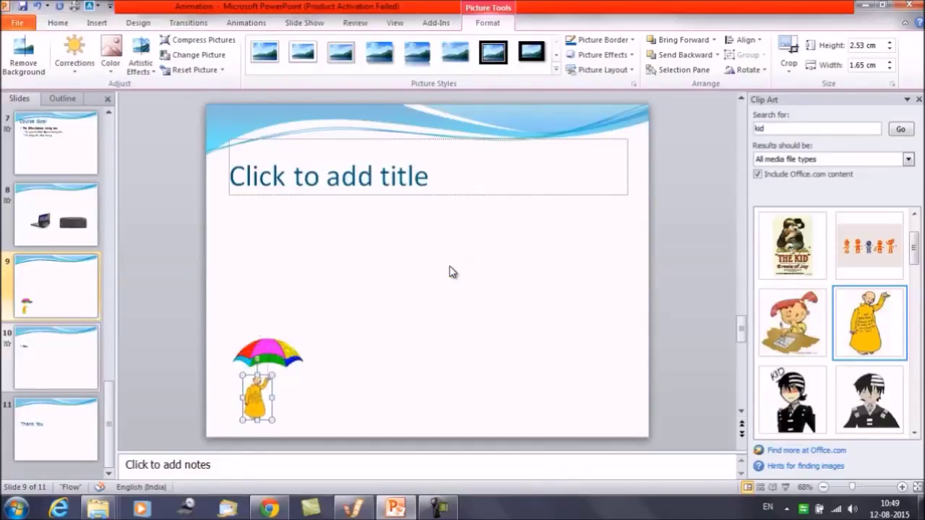
key("Left")
key("ctrl+Up")
key("ctrl+Up")
key("ctrl+Up")
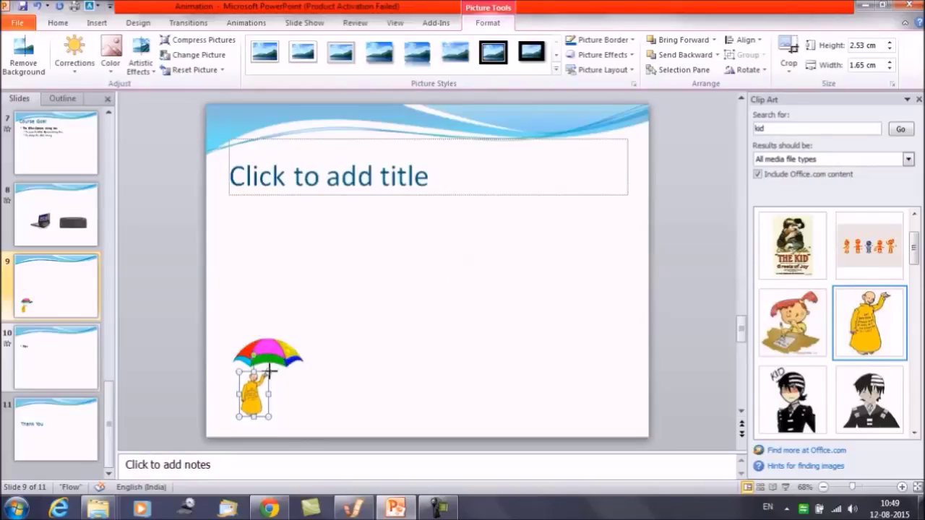
left_click_drag(269, 371, 265, 377)
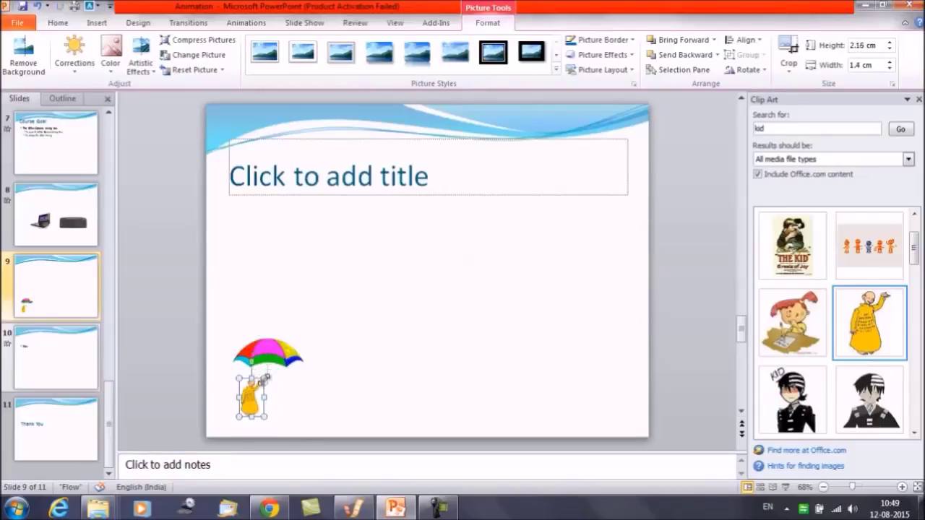
key("Up")
key("Up")
key("Right")
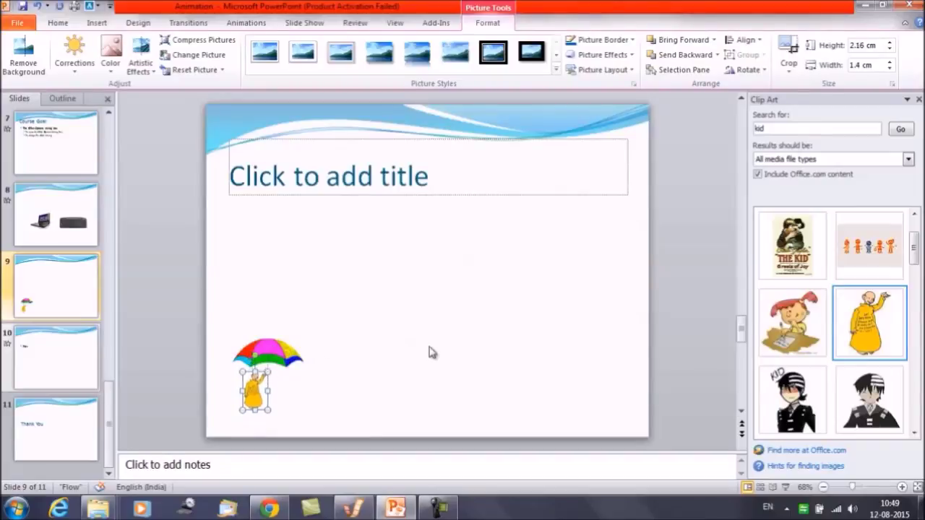
key("Right")
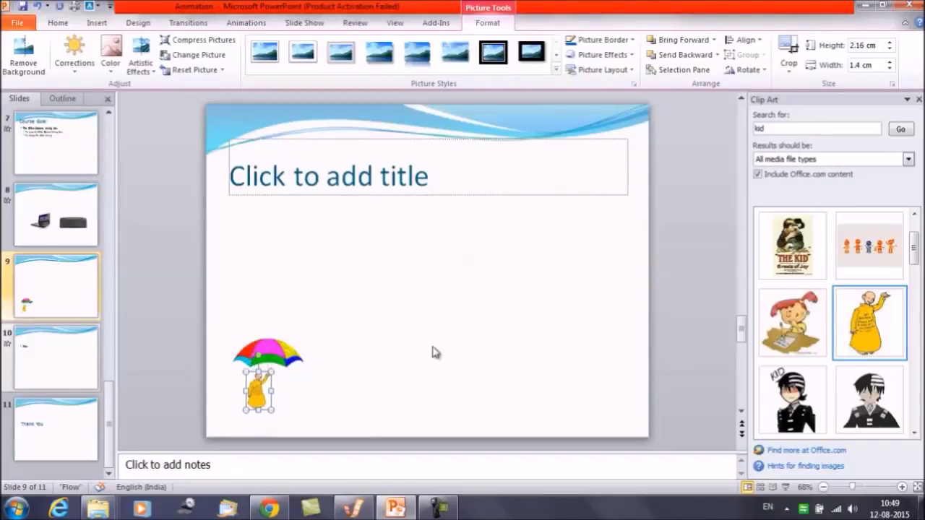
left_click(428, 352)
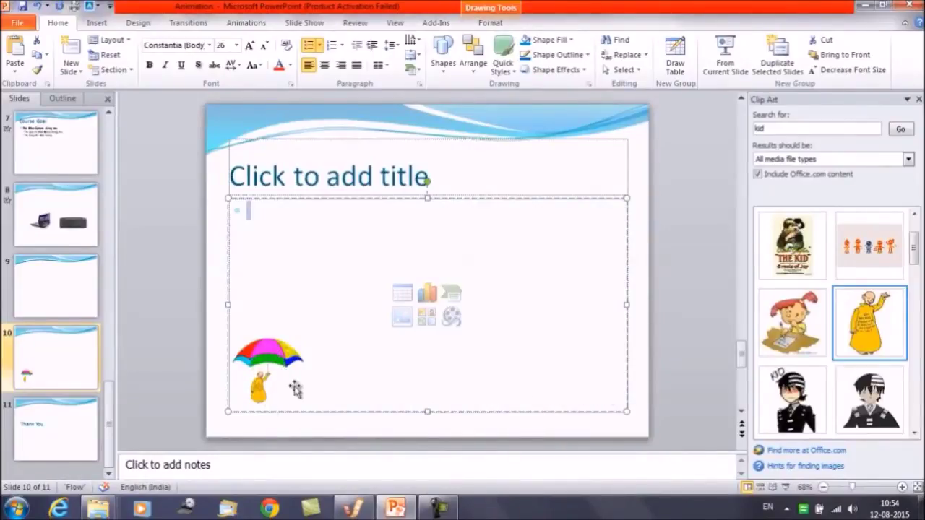
Group the umbrella and the yellow figure into one 3.77 × 4.27 cm object
left_click(277, 357)
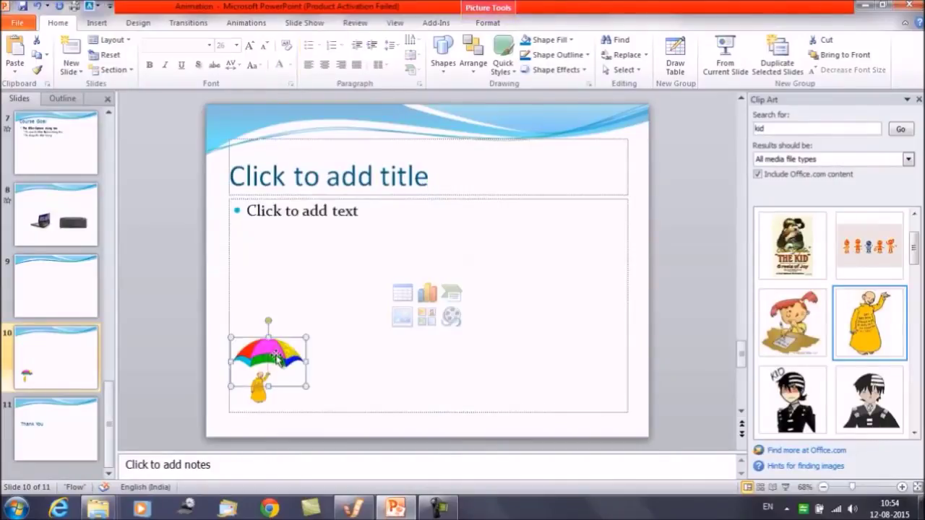
left_click(262, 396, "shift")
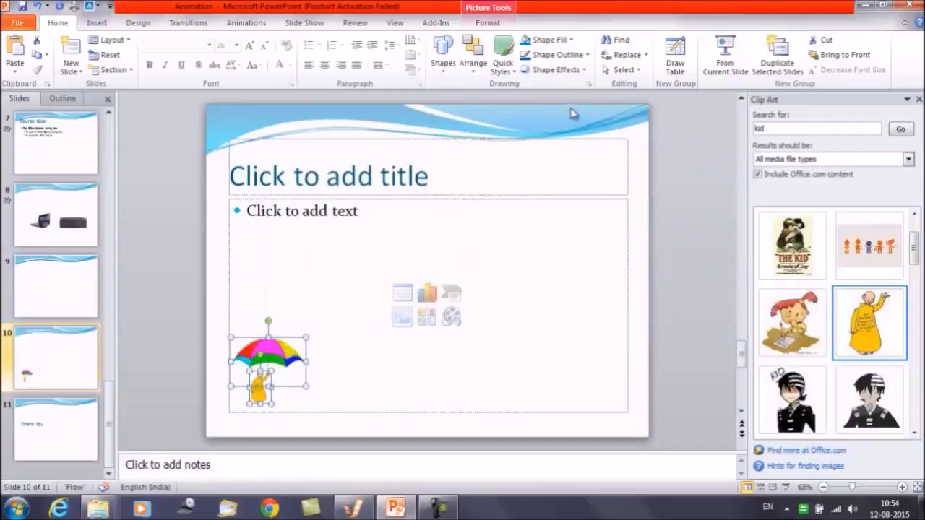
left_click(489, 24)
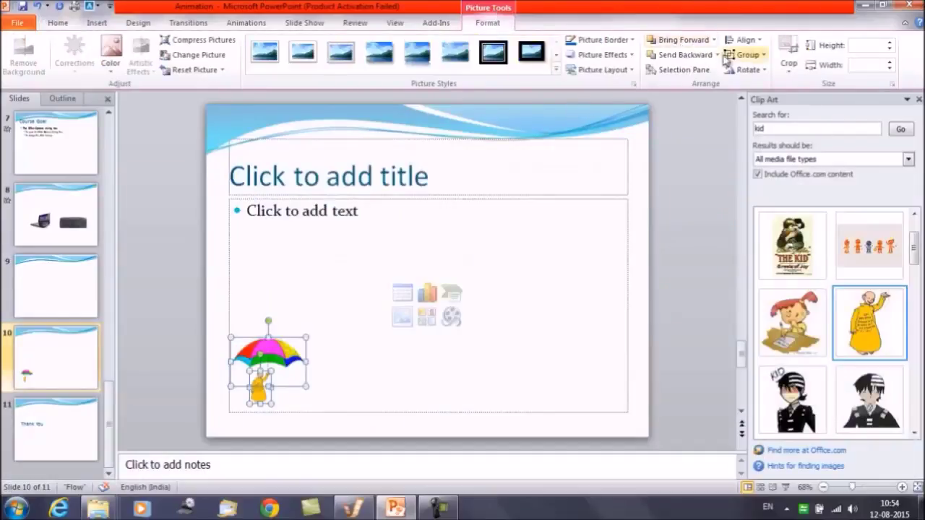
left_click(760, 56)
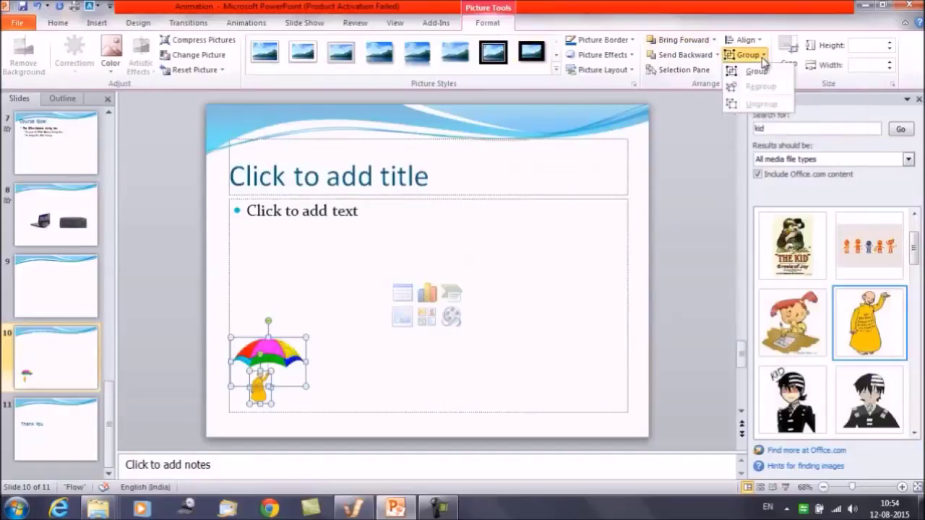
left_click(760, 71)
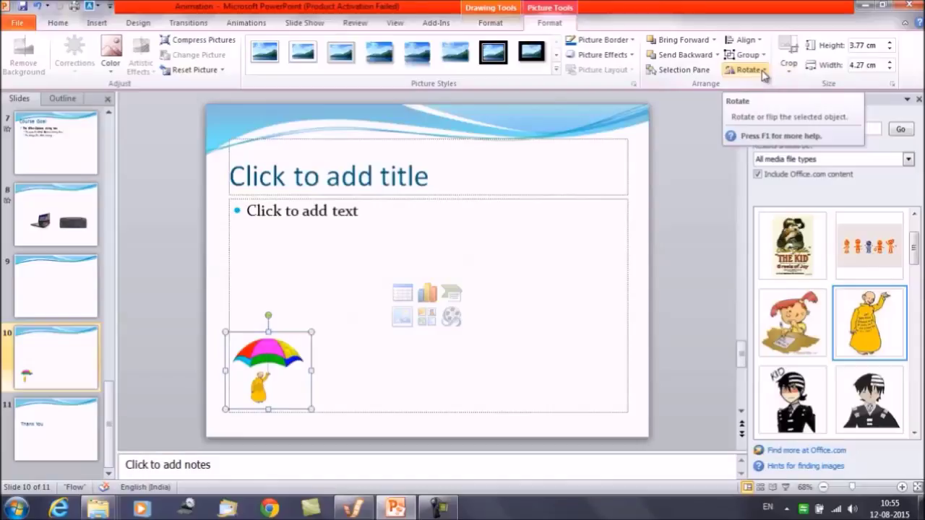
Apply the Up motion path from More Motion Paths to the grouped umbrella and figure
left_click(374, 341)
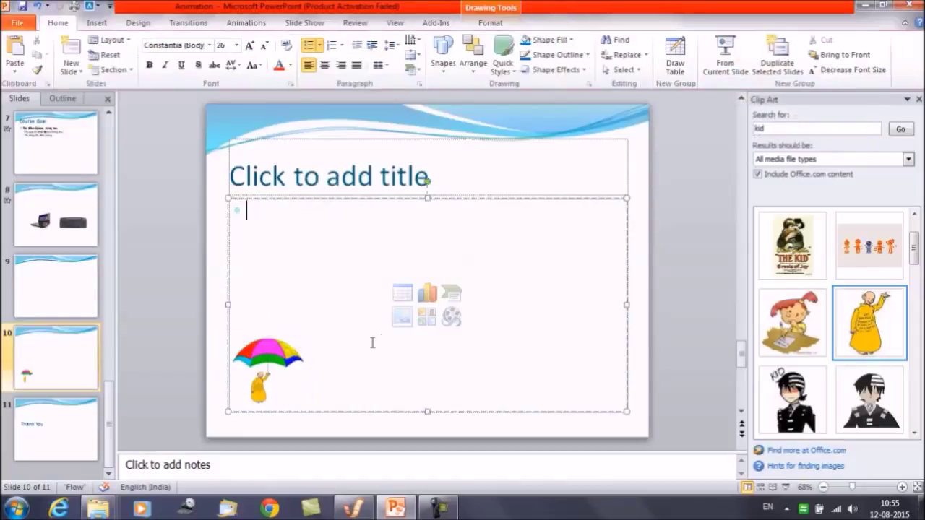
left_click(278, 361)
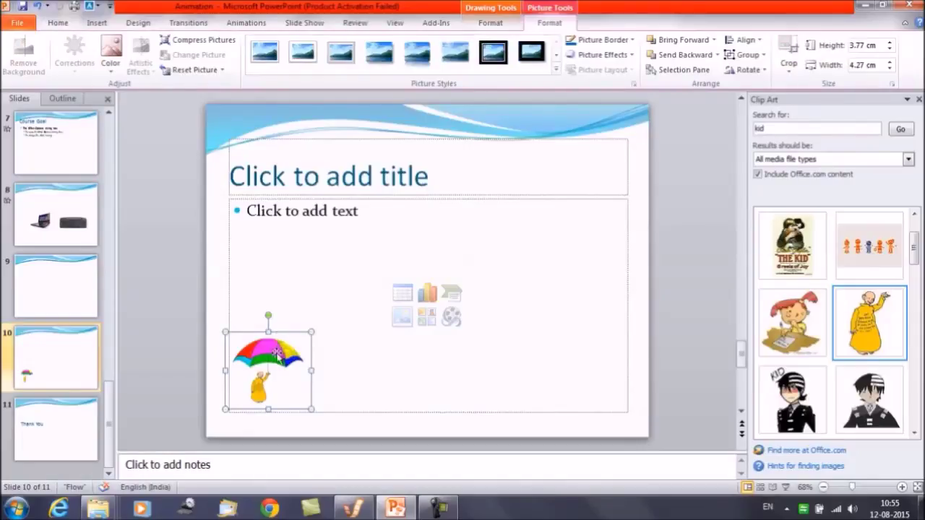
left_click(255, 25)
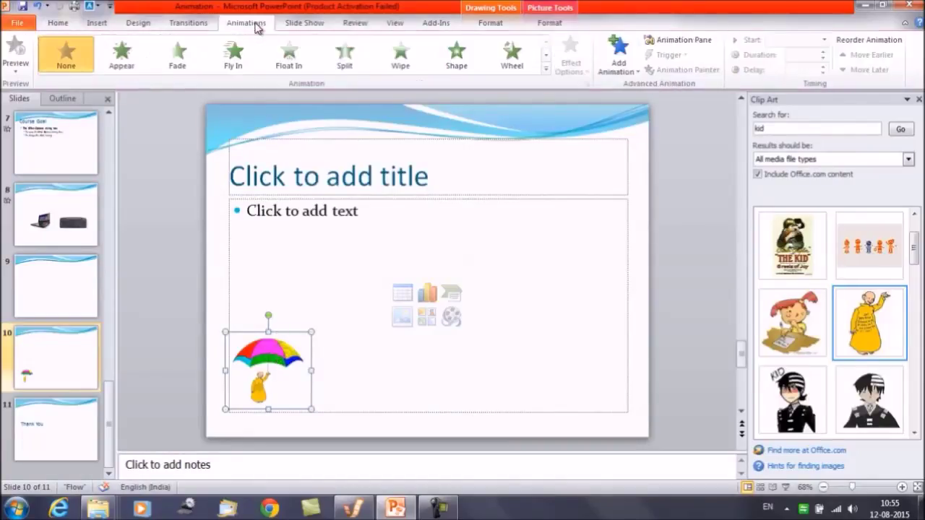
left_click(547, 70)
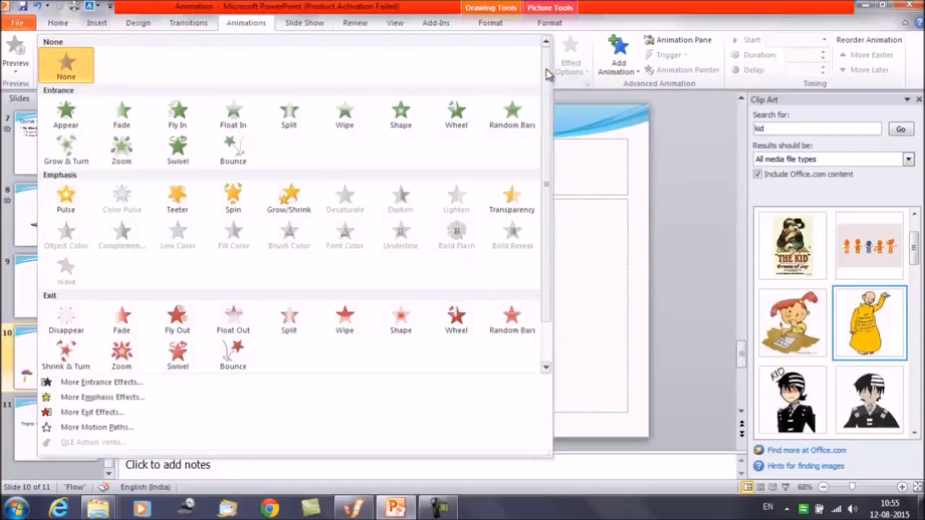
left_click(98, 427)
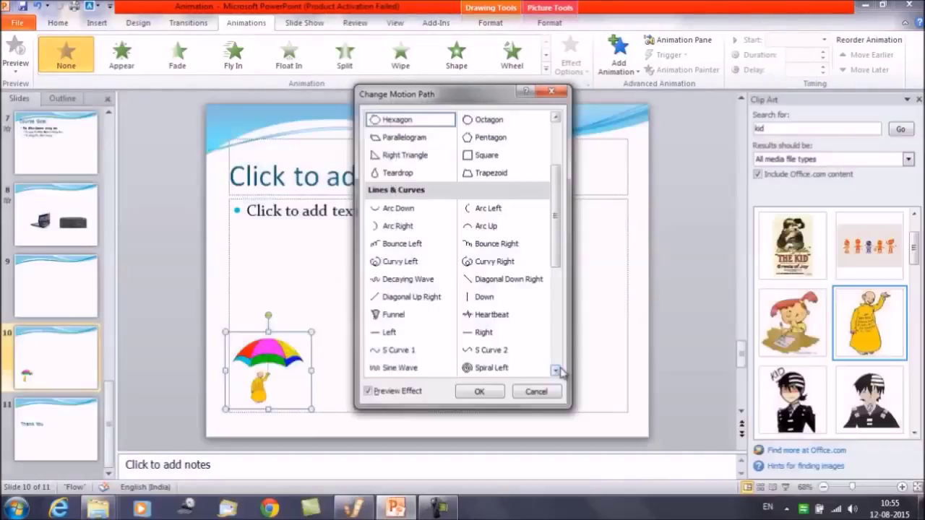
left_click(555, 371)
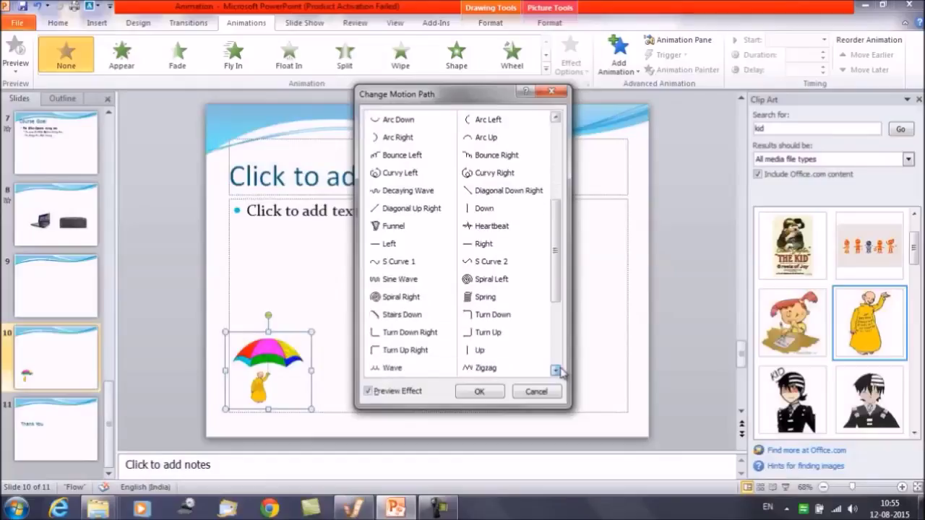
left_click(478, 351)
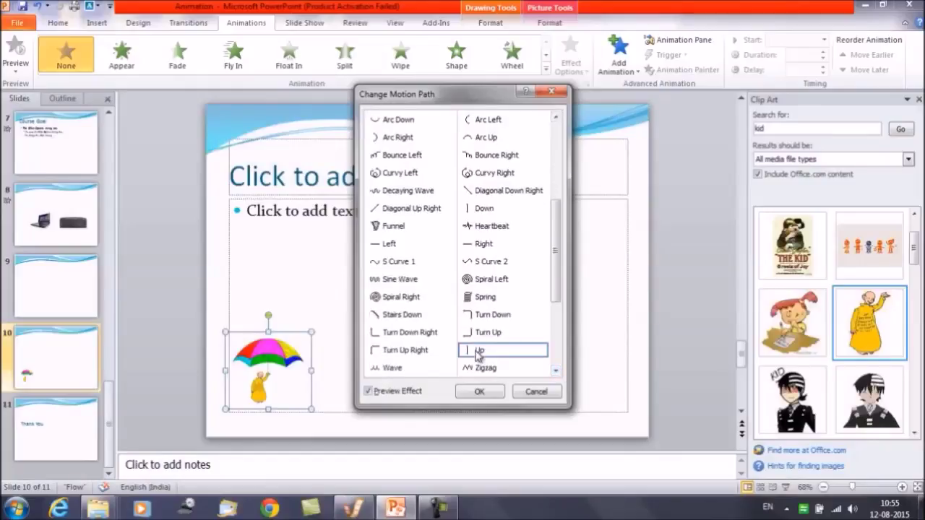
left_click(479, 391)
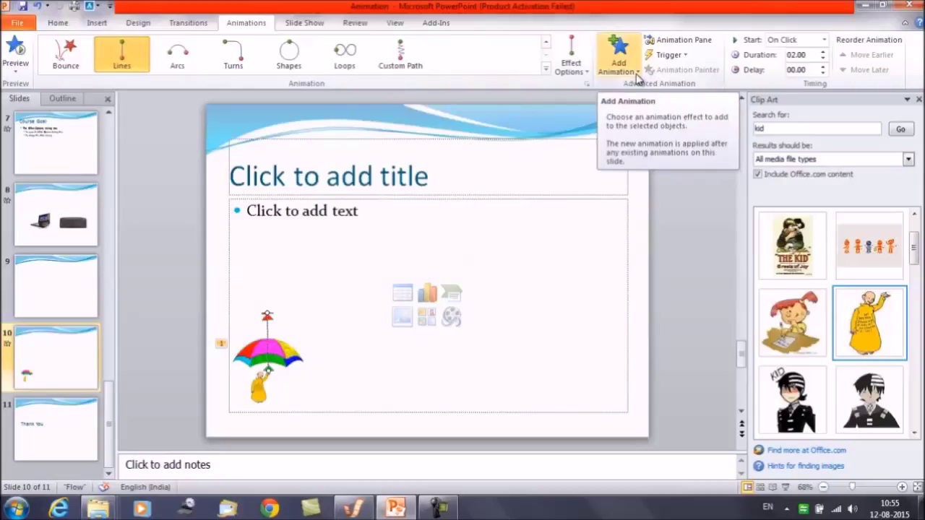
left_click(637, 78)
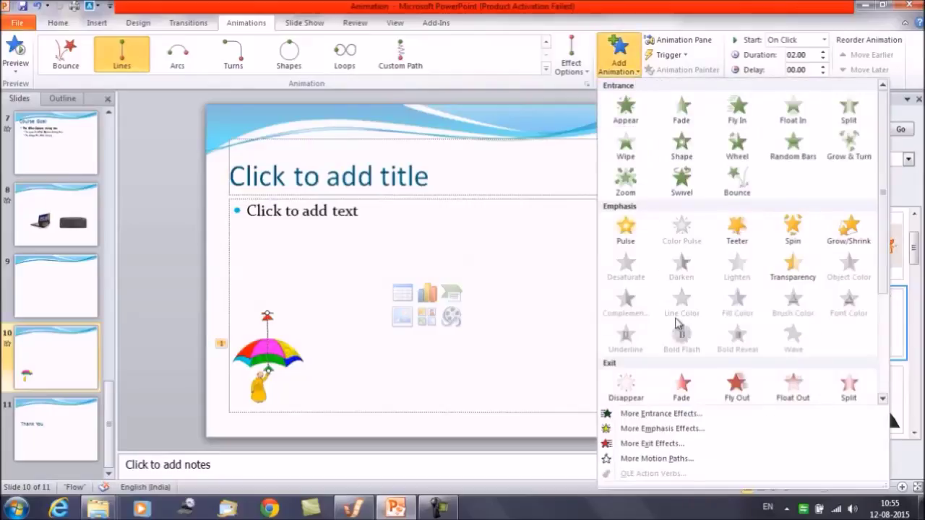
Add an Arc Up motion path after the Up path and shorten its end leftward
left_click(647, 461)
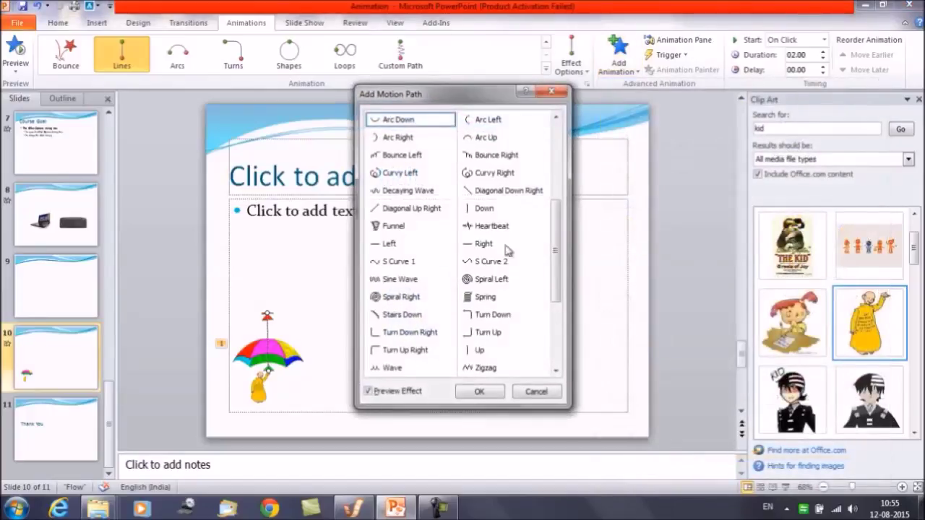
left_click(484, 139)
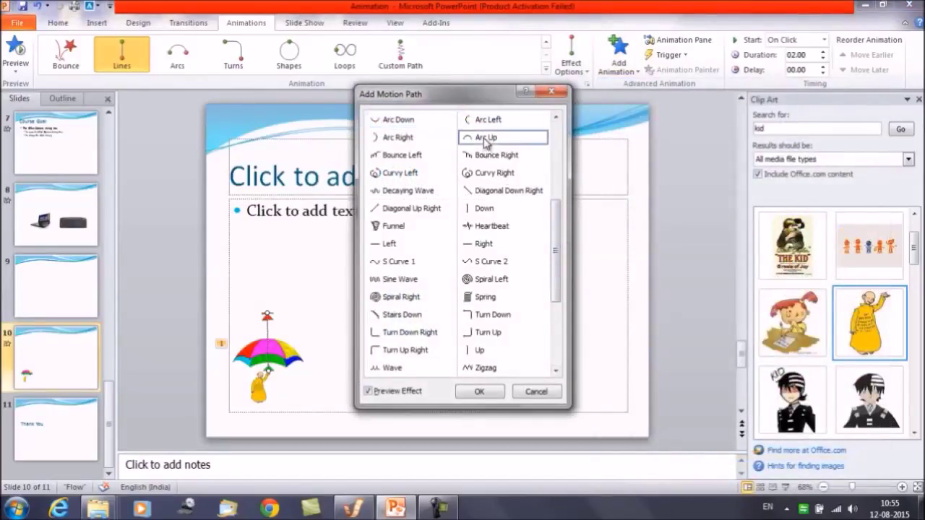
left_click(481, 392)
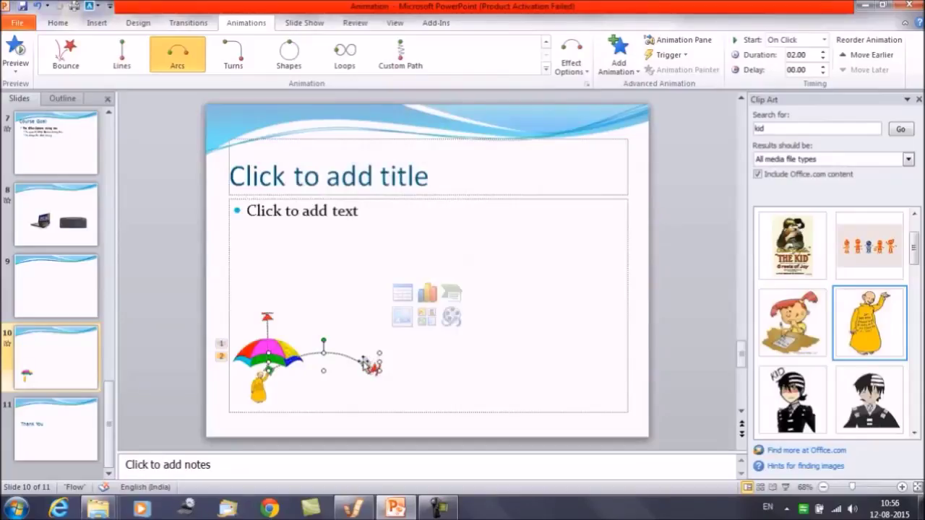
left_click_drag(379, 361, 361, 364)
right_click(361, 365)
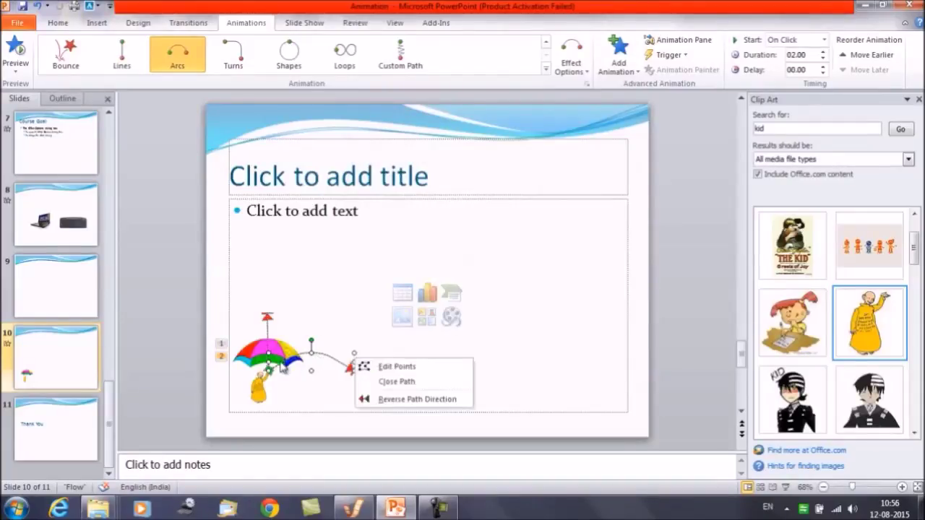
left_click(268, 371)
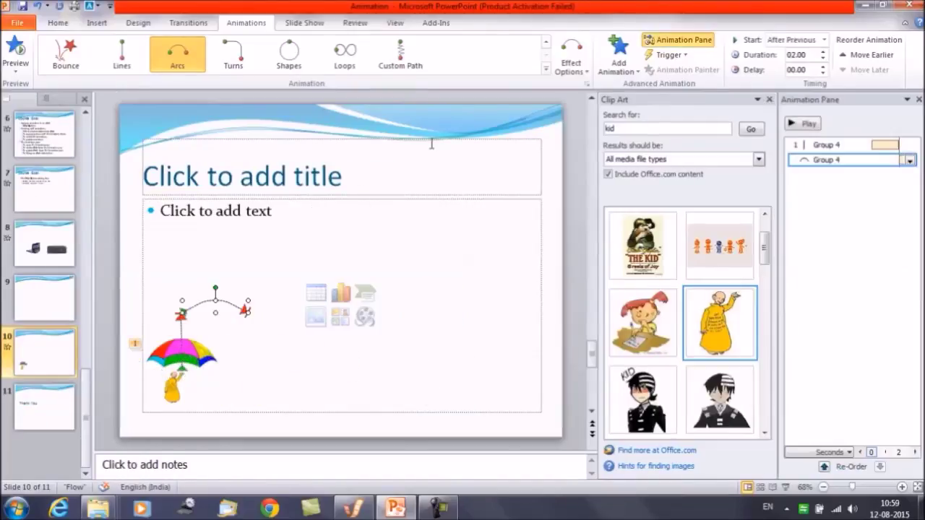
Add another Arc Up motion path to the umbrella group
left_click(639, 75)
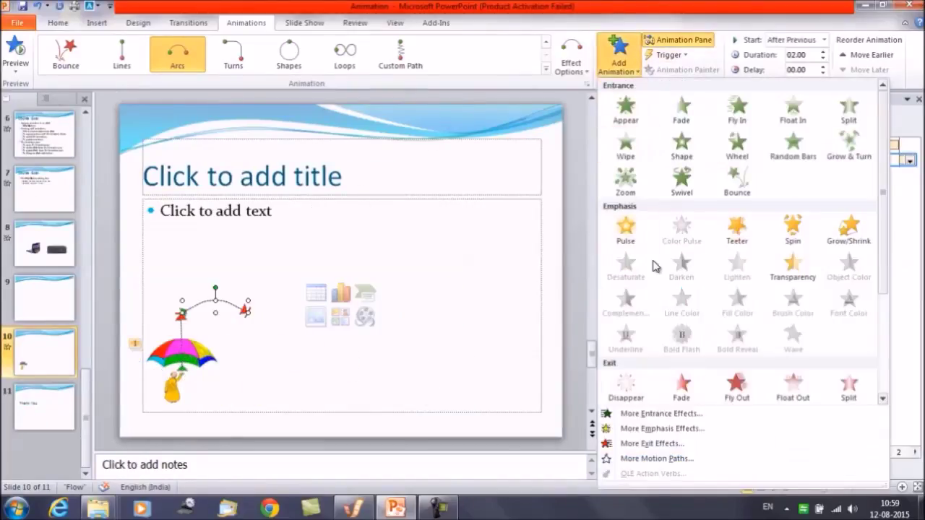
left_click(658, 459)
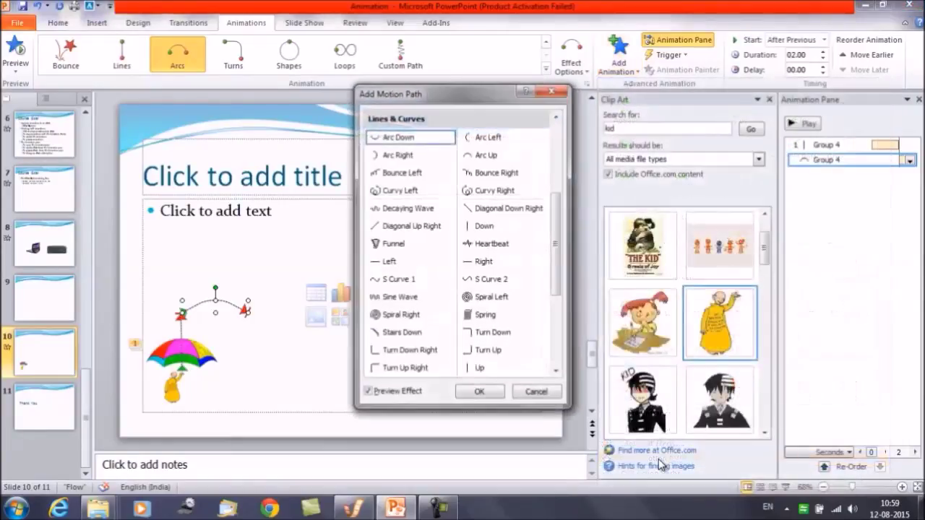
left_click(491, 157)
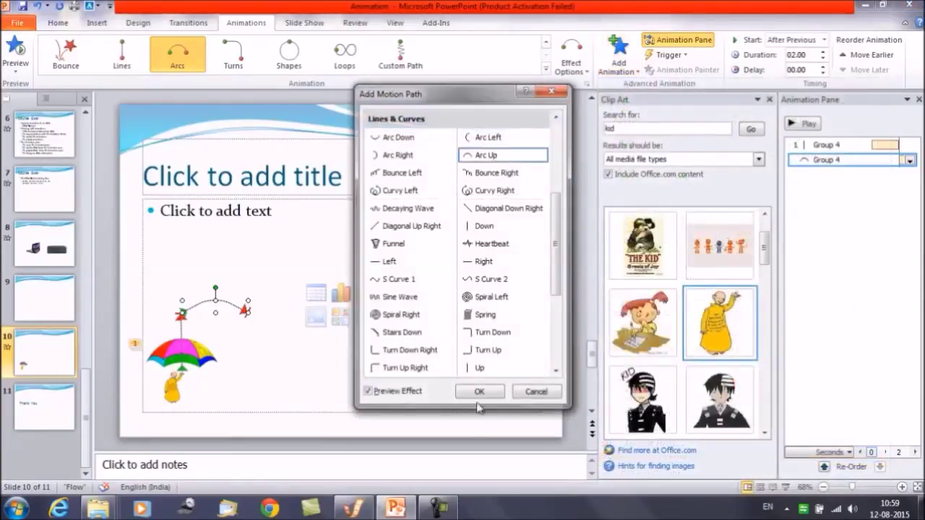
left_click(479, 390)
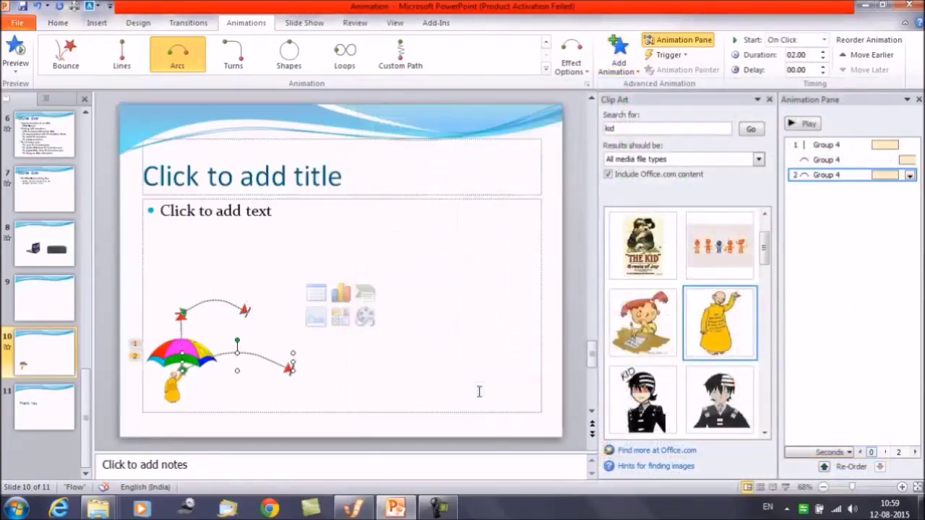
Nudge the new arc path onto the first arc's end and preview the animations
right_click(248, 356)
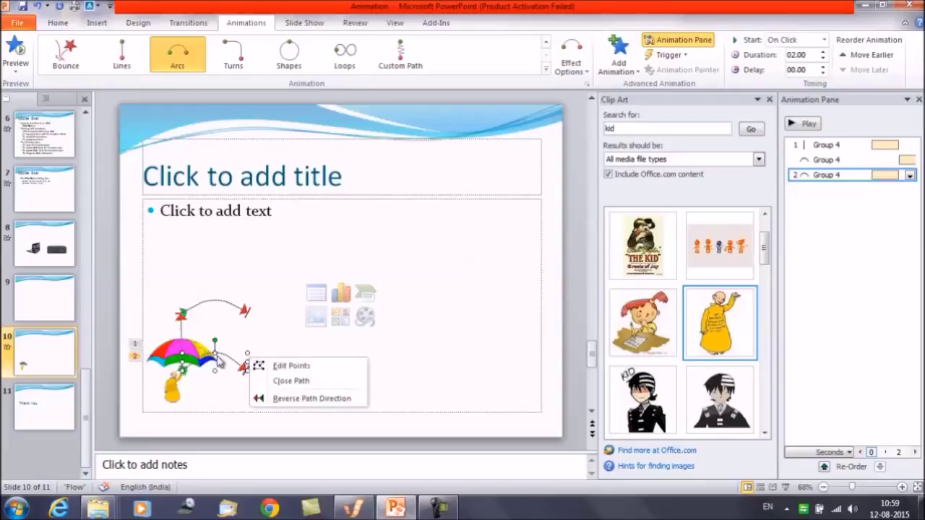
left_click(215, 354)
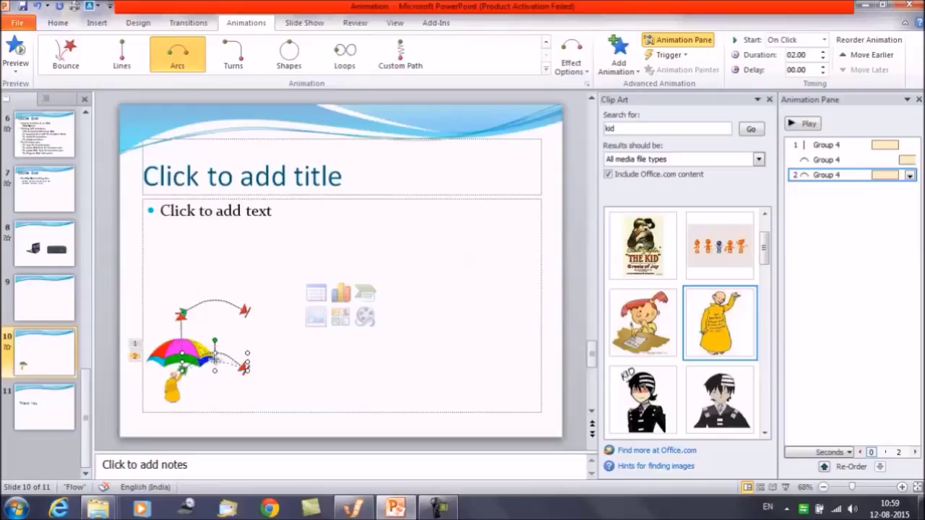
right_click(214, 363)
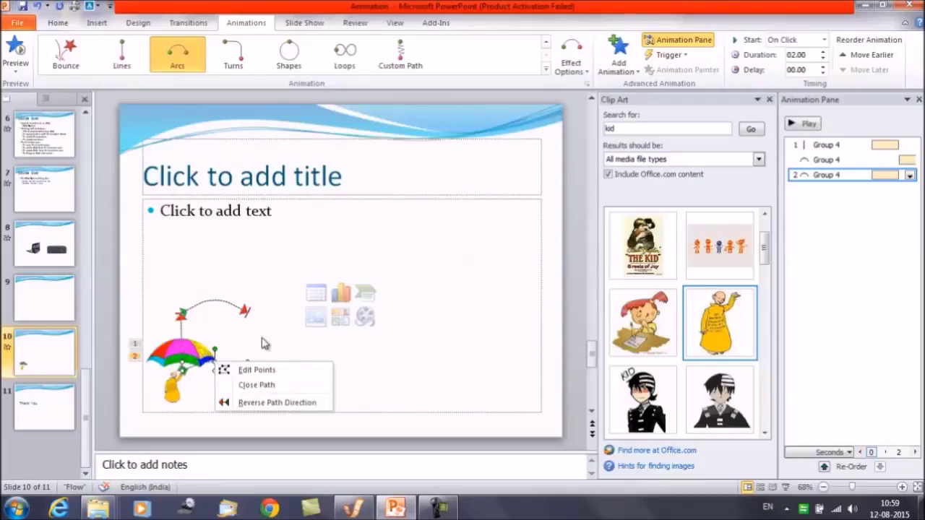
key("Escape")
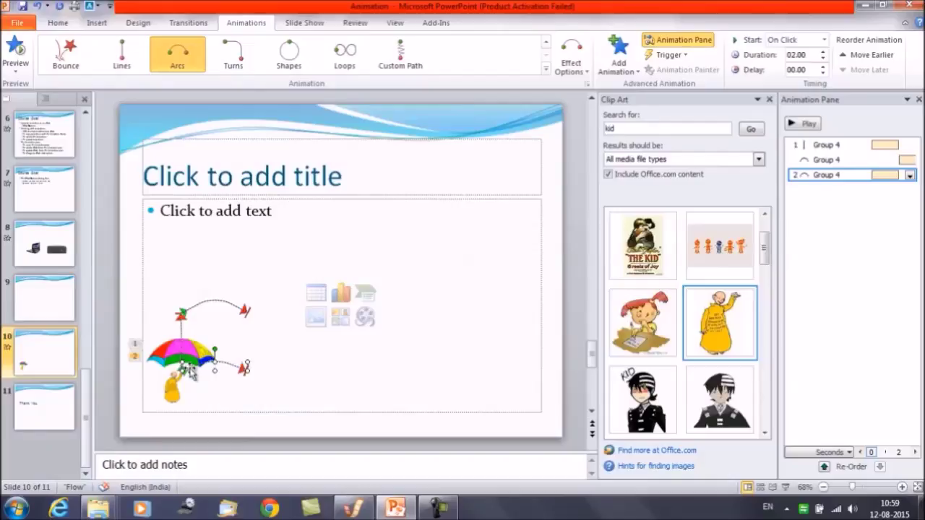
left_click_drag(190, 370, 194, 369)
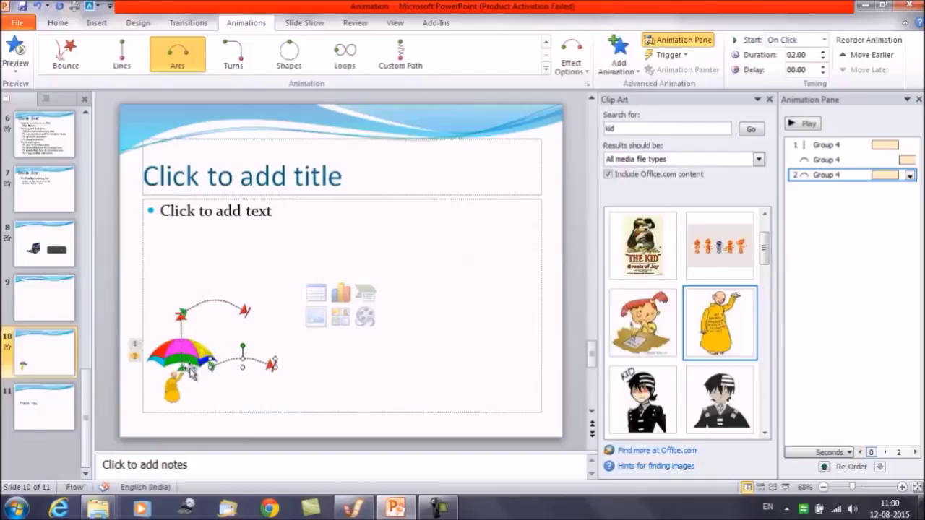
key("Up")
key("Up")
key("Up")
key("Up")
key("Up")
key("Up")
key("Up")
key("Up")
key("Up")
key("Up")
key("Right")
key("Right")
key("Right")
key("Right")
key("Right")
key("Right")
key("Right")
key("Right")
key("Right")
key("Right")
key("Up")
key("Up")
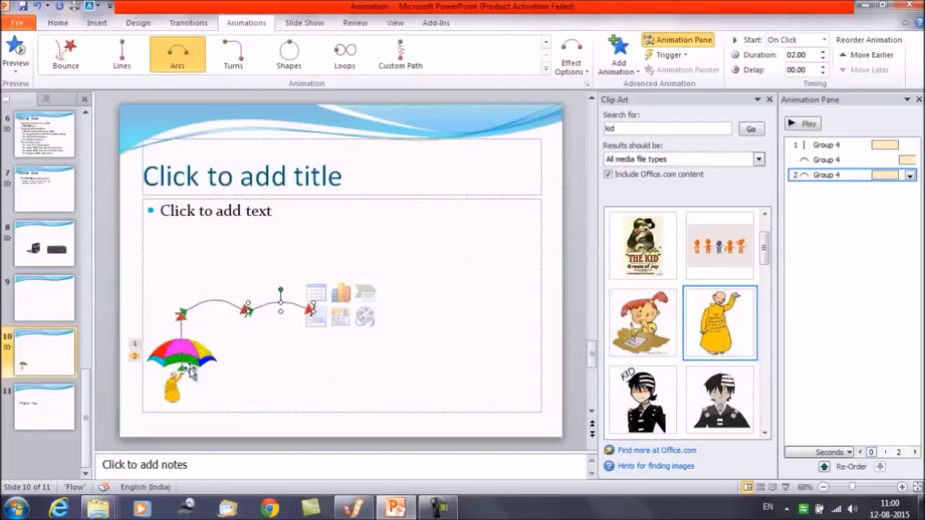
left_click(10, 348)
left_click(627, 72)
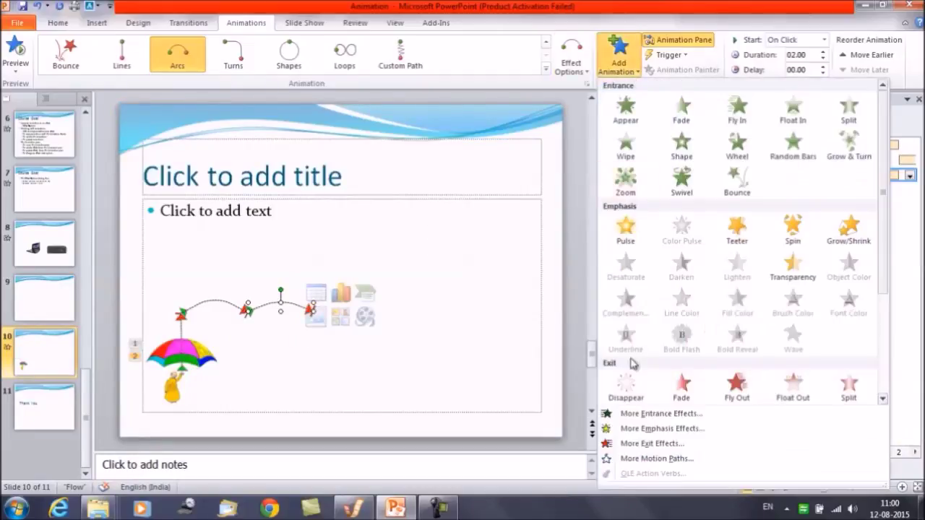
Add a third Arc Up motion path and shorten it by pulling its end in
left_click(646, 458)
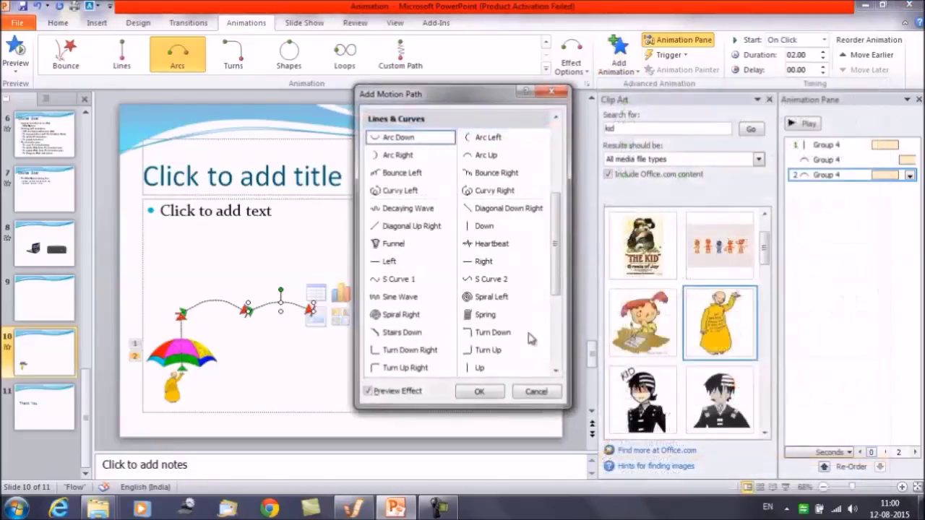
left_click(479, 156)
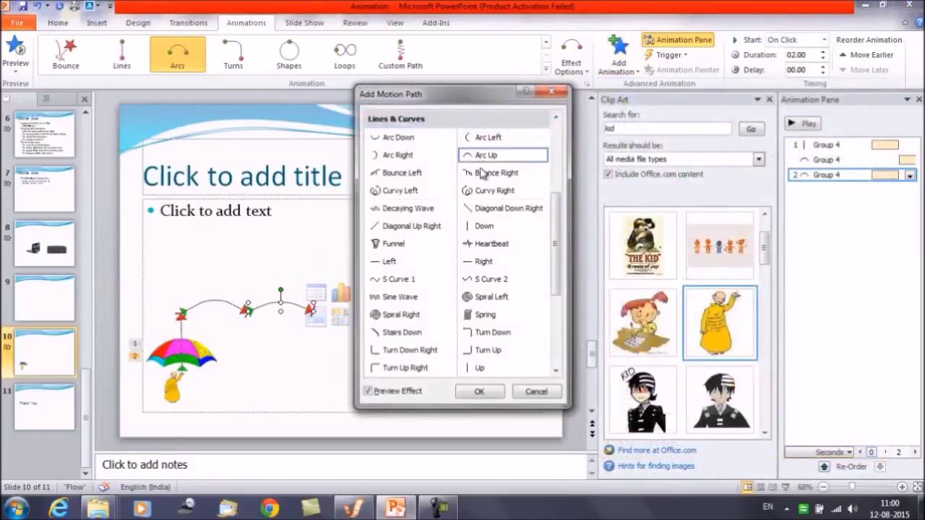
left_click(496, 391)
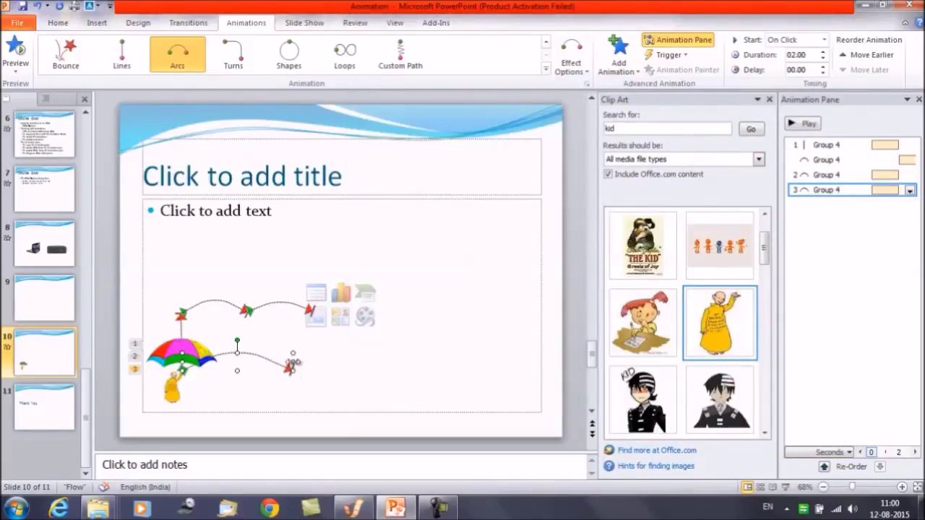
left_click_drag(293, 369, 250, 364)
right_click(251, 362)
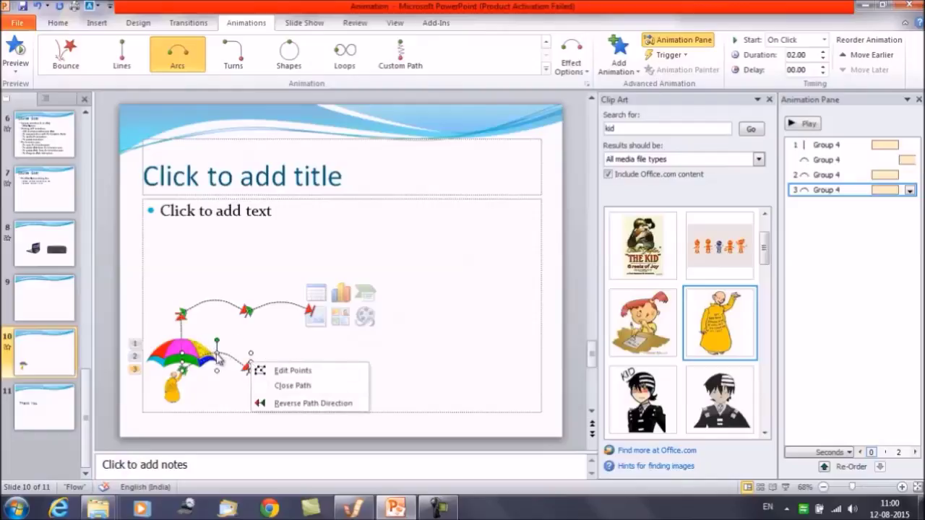
left_click(215, 352)
left_click_drag(216, 352, 216, 364)
right_click(216, 363)
left_click(267, 355)
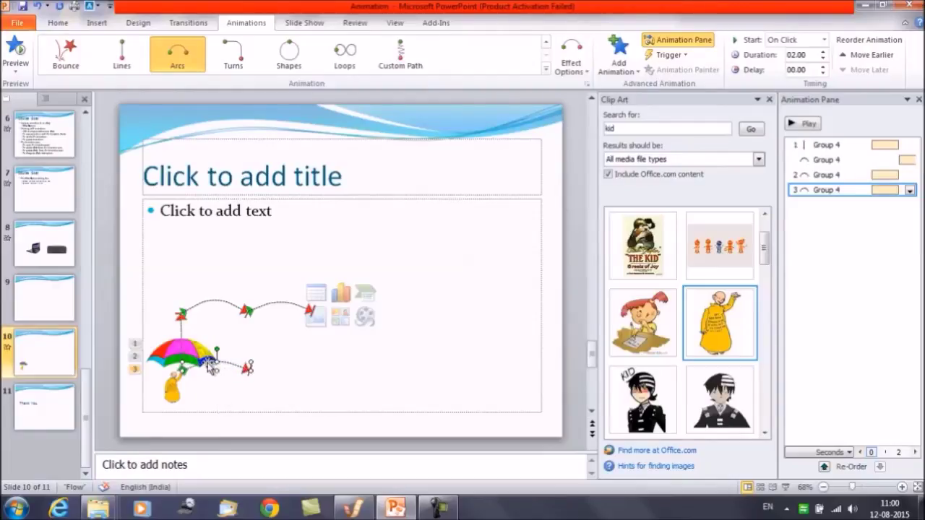
Move the third arc path up and right so it starts where the second arc ends
left_click_drag(211, 367, 271, 345)
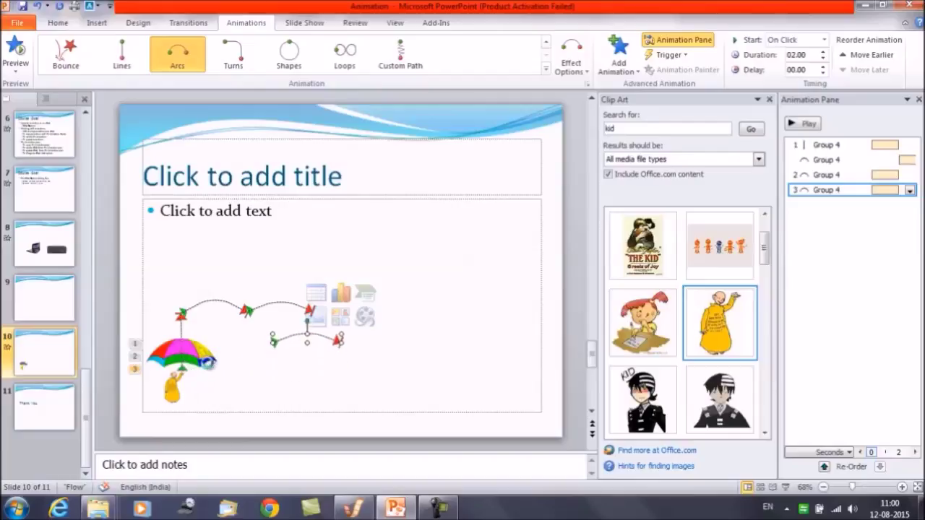
key("Up")
key("Up")
key("Up")
key("Up")
key("Up")
key("Up")
key("Up")
key("Up")
key("Up")
key("Up")
key("Right")
key("Right")
key("Right")
key("Right")
key("Right")
key("Right")
key("Right")
key("Right")
key("Right")
key("Right")
key("Right")
key("Right")
key("Right")
key("Right")
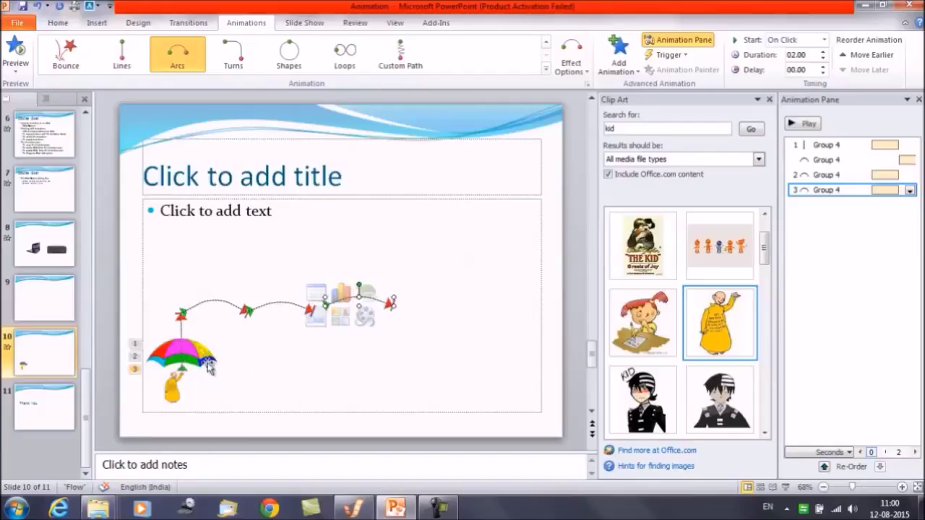
key("Down")
key("Down")
key("Down")
key("Down")
key("Up")
key("Up")
key("Up")
key("Up")
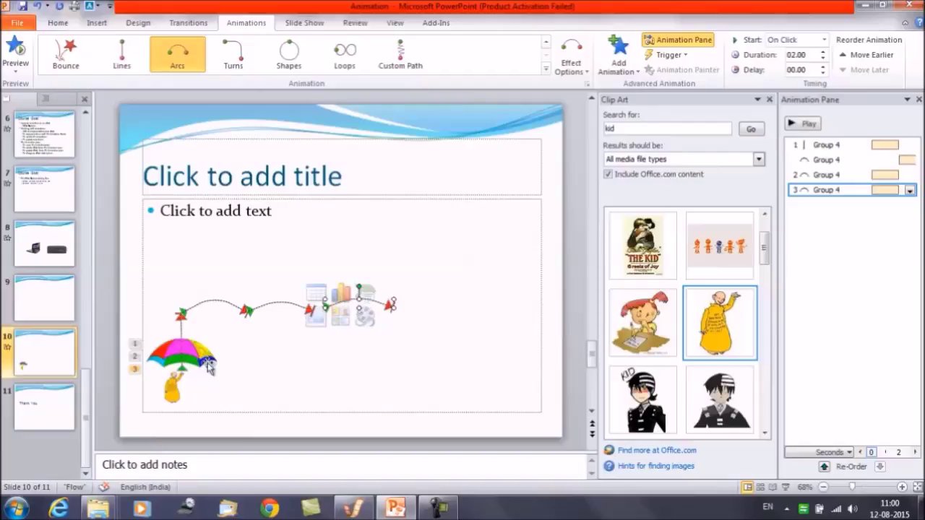
key("Down")
key("Down")
key("Left")
key("Left")
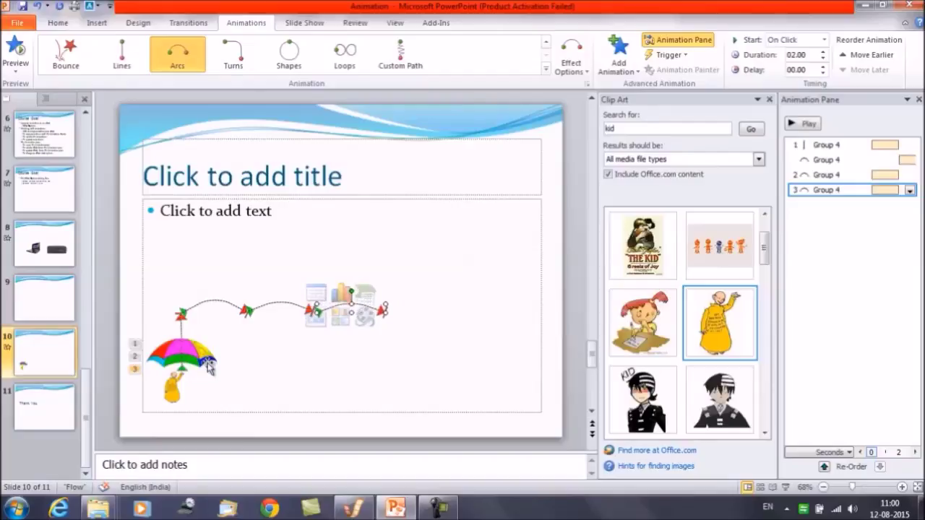
key("Left")
key("Left")
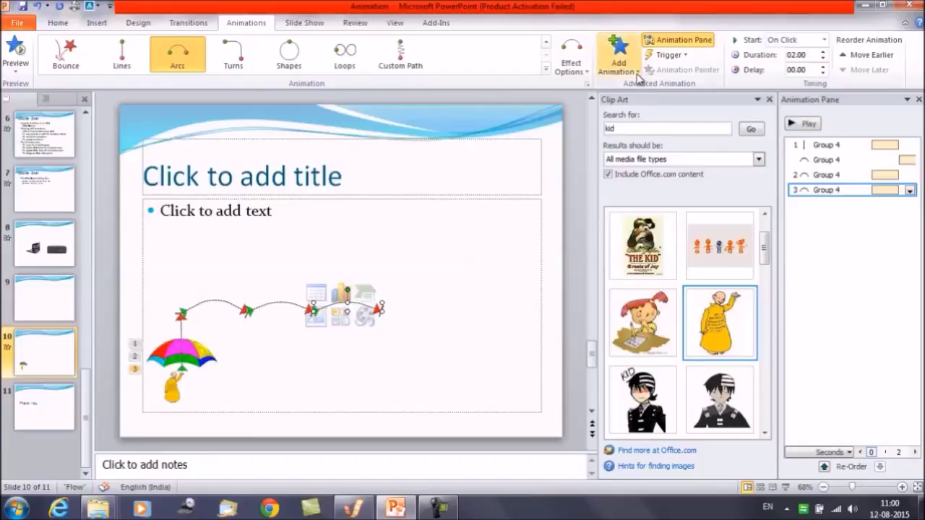
left_click(641, 72)
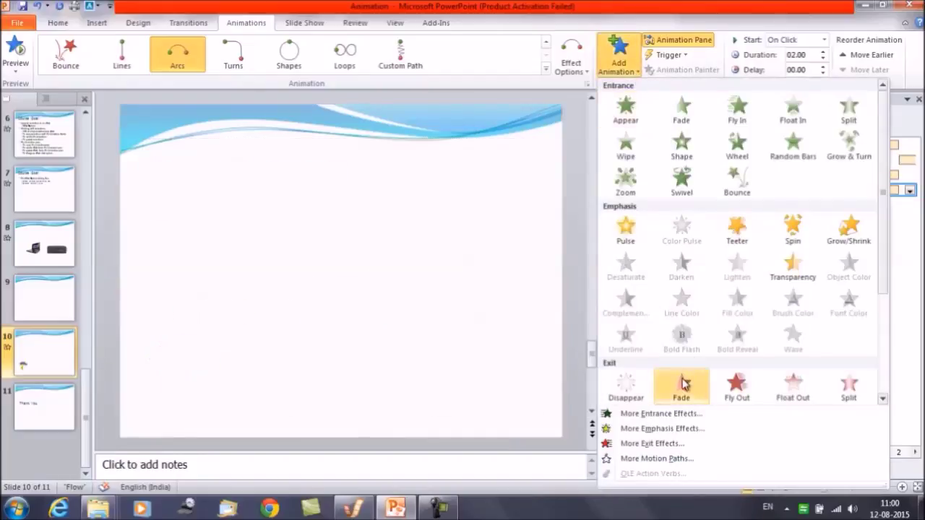
Add a fourth Arc Up motion path and shorten it by pulling its end in
left_click(653, 461)
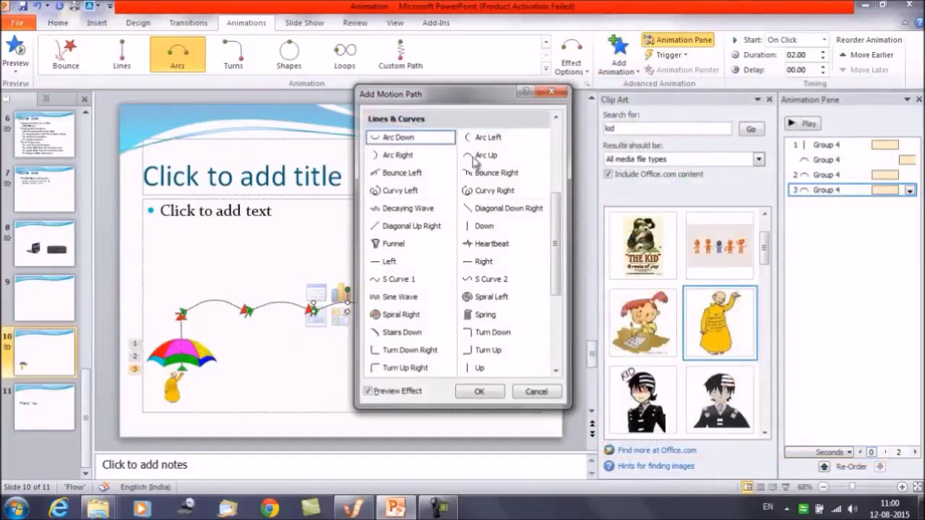
left_click(478, 158)
left_click(494, 391)
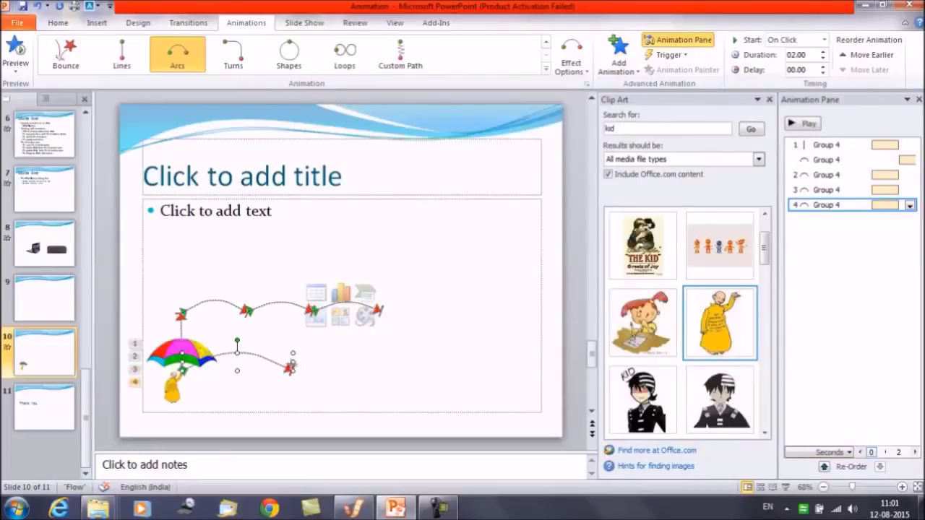
left_click_drag(293, 365, 250, 357)
right_click(249, 355)
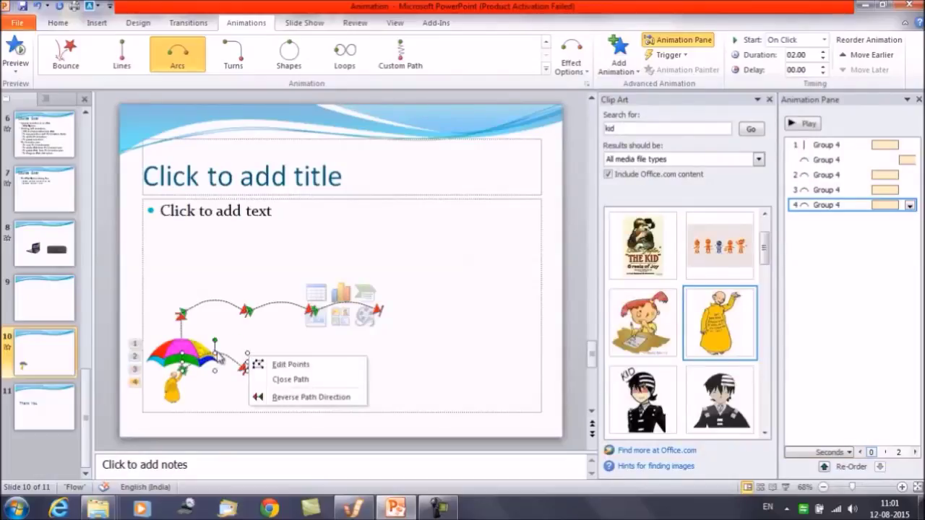
key("Escape")
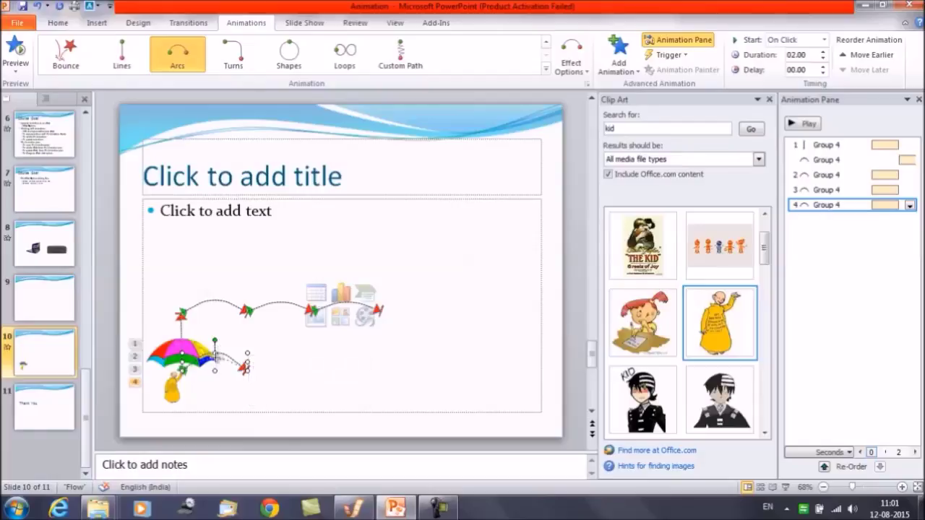
Adjust the fourth arc's end point and drag the path to the right end of the arc chain
right_click(215, 360)
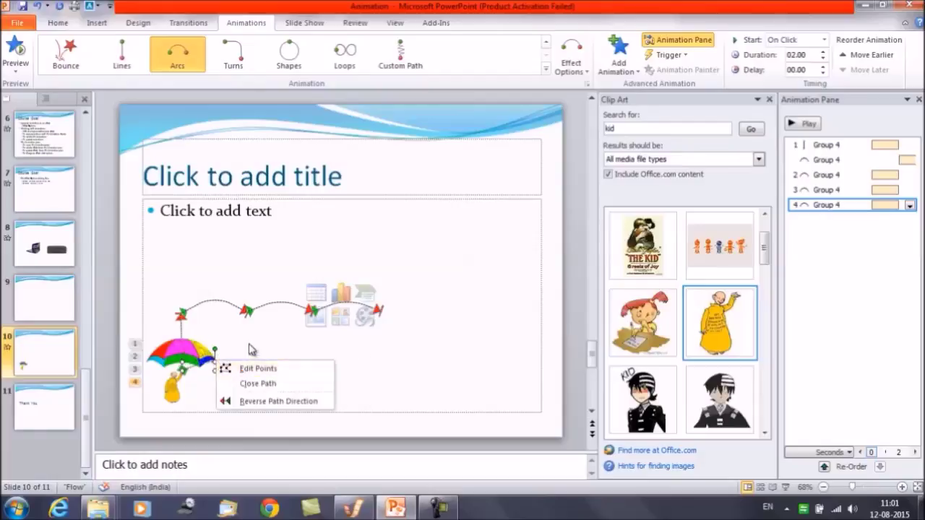
left_click(247, 367)
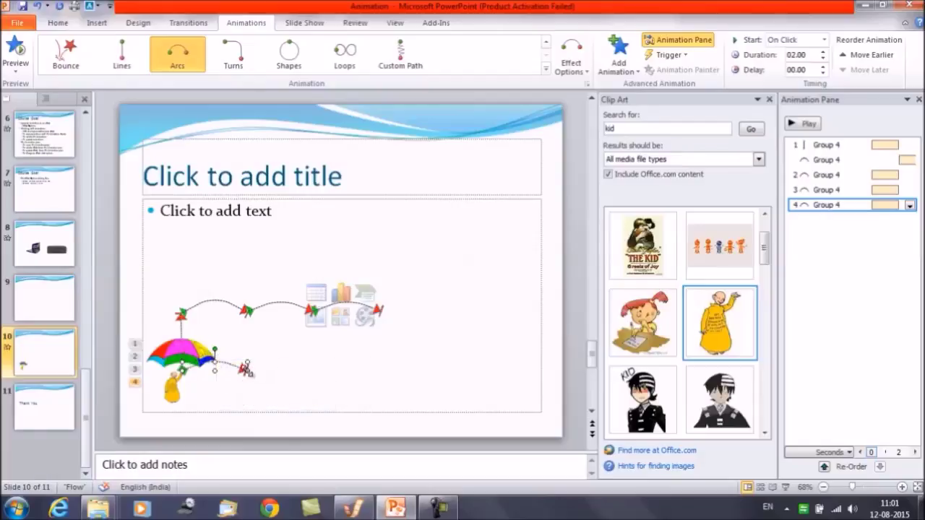
left_click_drag(247, 367, 242, 368)
right_click(240, 368)
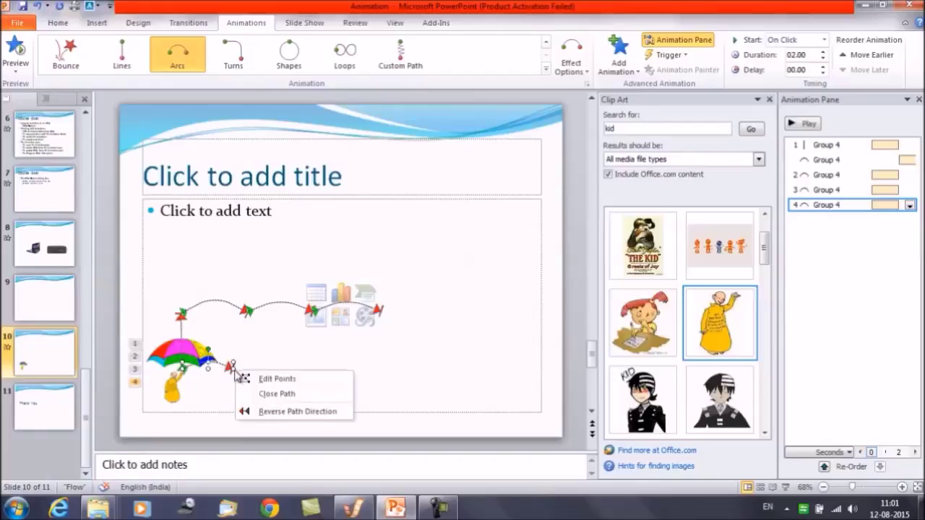
left_click(179, 391)
left_click_drag(179, 391, 410, 305)
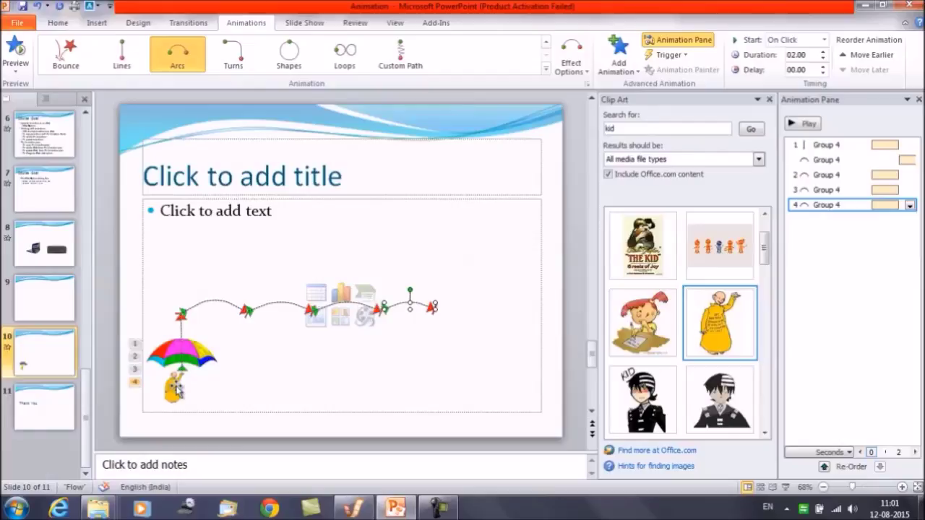
left_click_drag(178, 390, 177, 390)
Set the three remaining click-triggered arc animations to After Previous, then preview the slide show
left_click(313, 388)
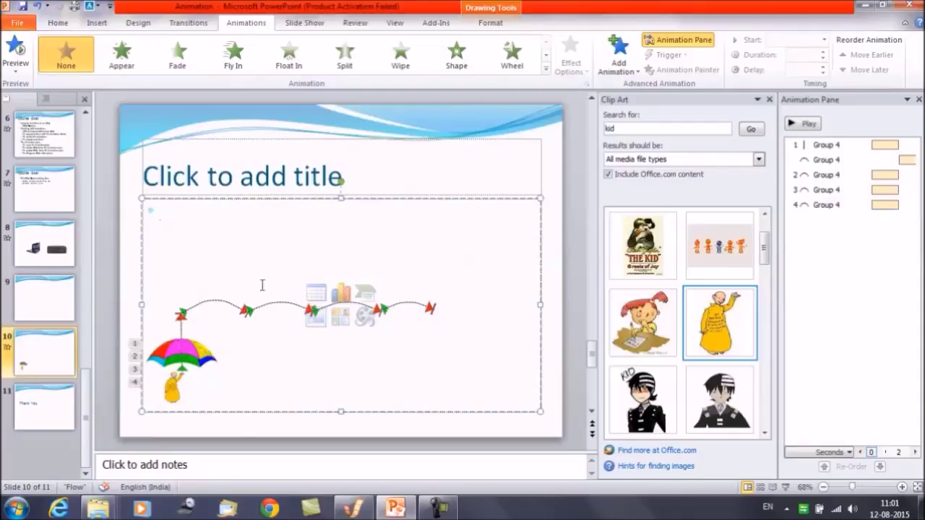
left_click(888, 175)
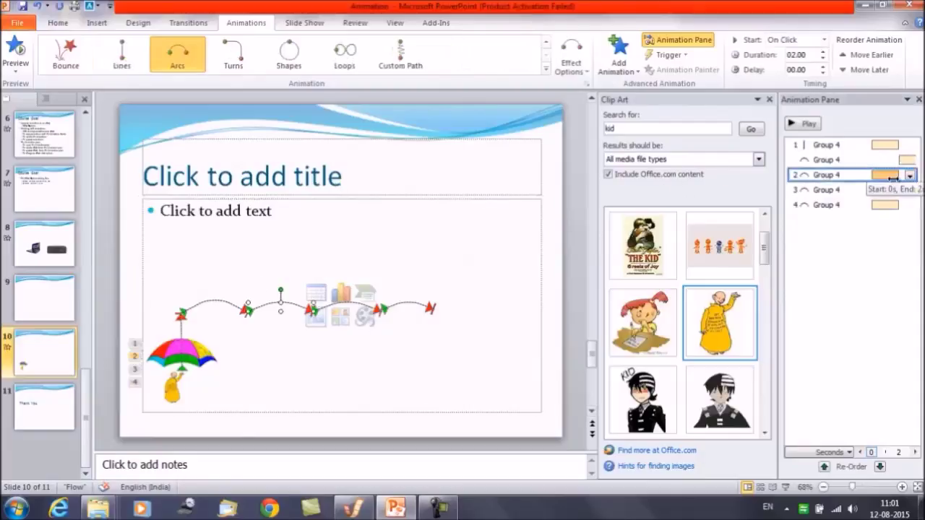
left_click(910, 176)
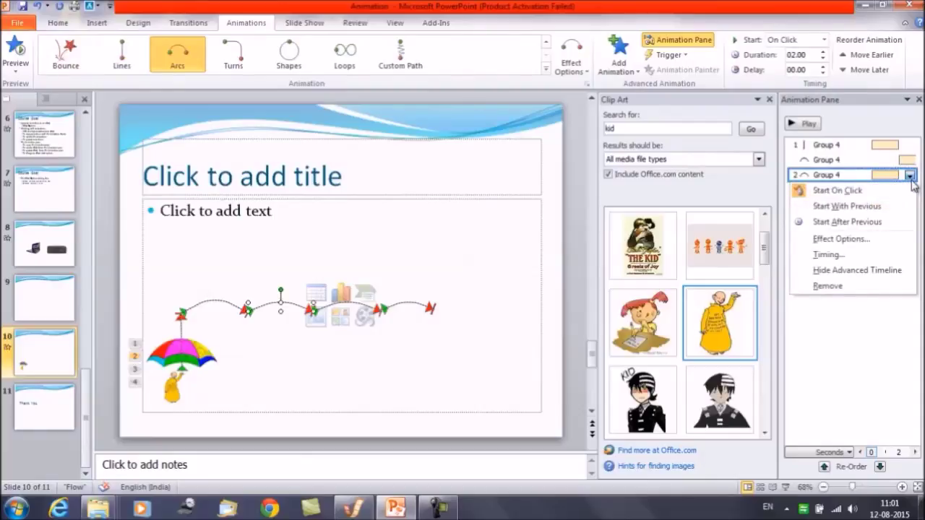
left_click(874, 222)
left_click(842, 190)
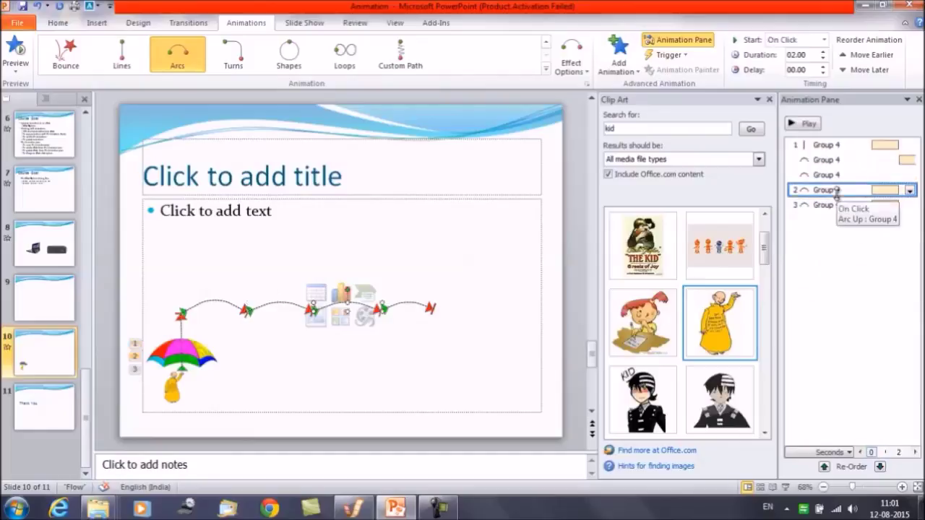
left_click(911, 190)
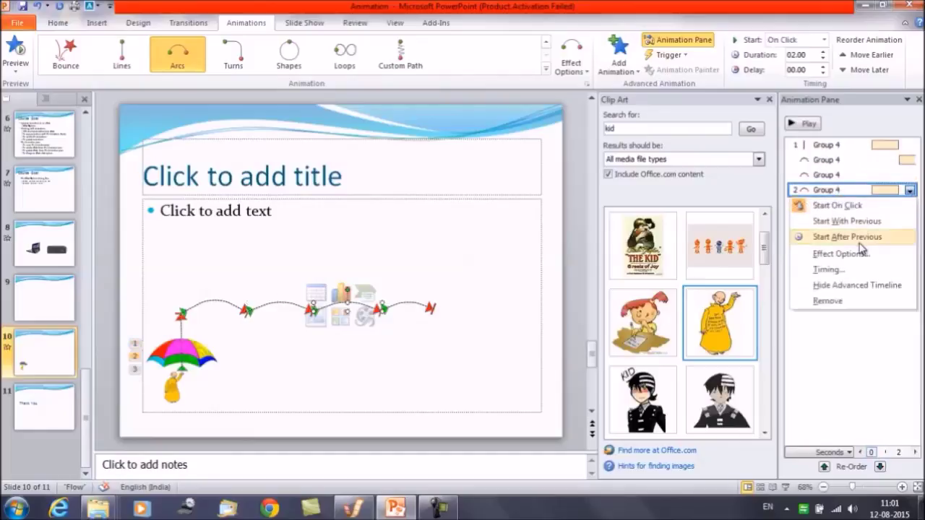
left_click(859, 238)
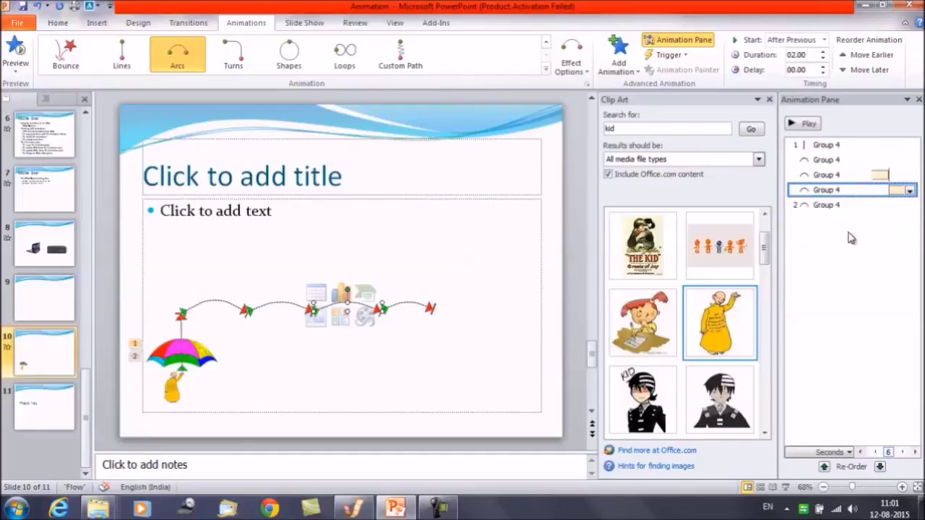
left_click(821, 204)
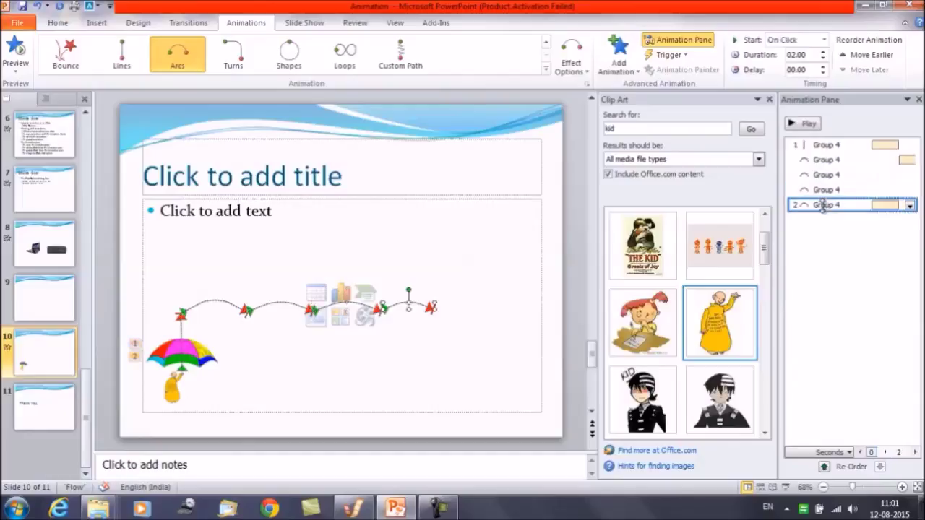
left_click(910, 205)
left_click(873, 249)
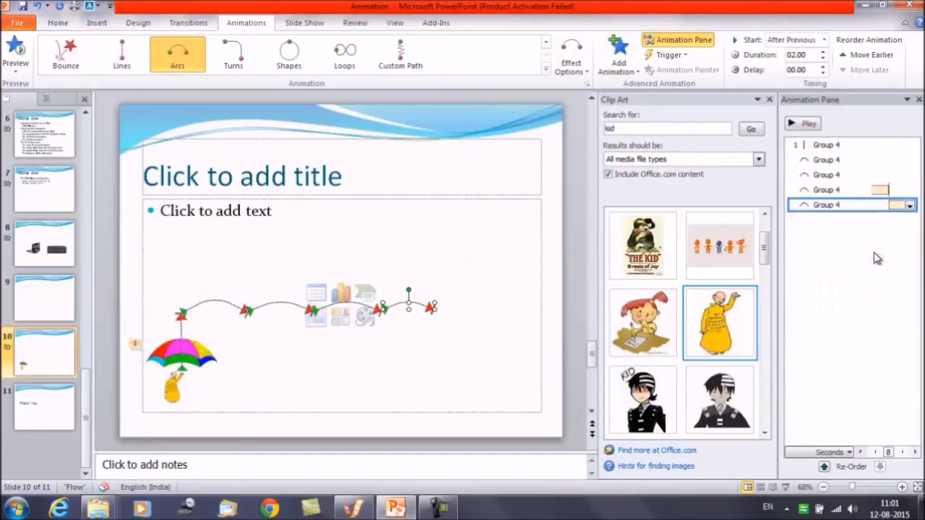
key("shift+F5")
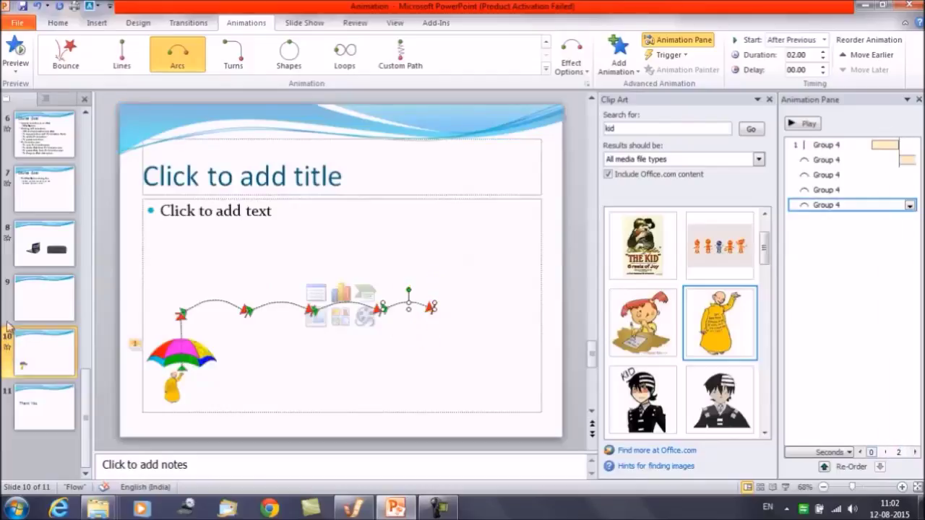
Bring up the Slide Show commands to reach From Current Slide
left_click(309, 27)
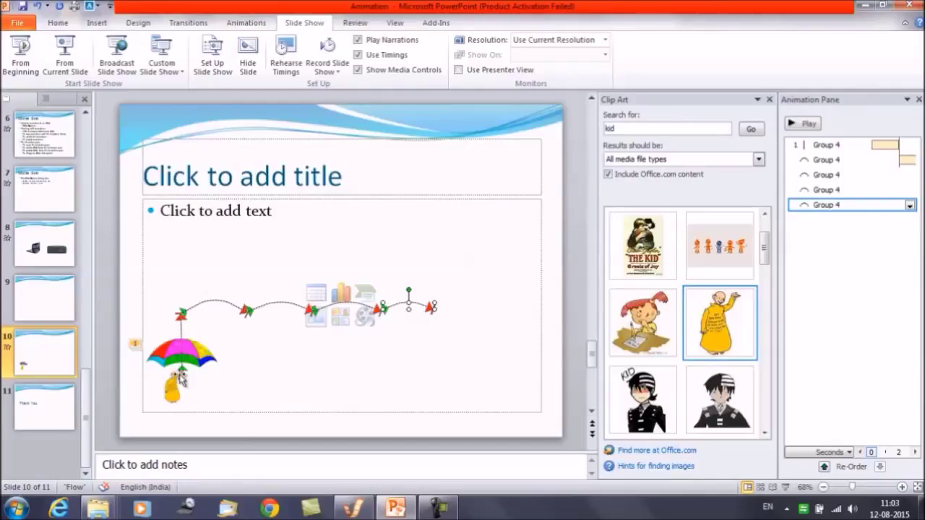
Edit the points of the last arc motion path and add three extra points
right_click(421, 307)
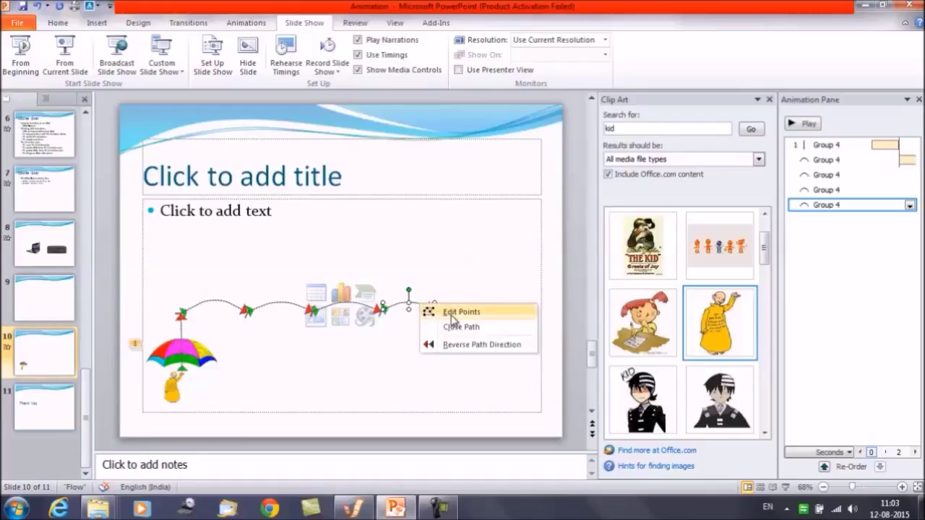
left_click(451, 315)
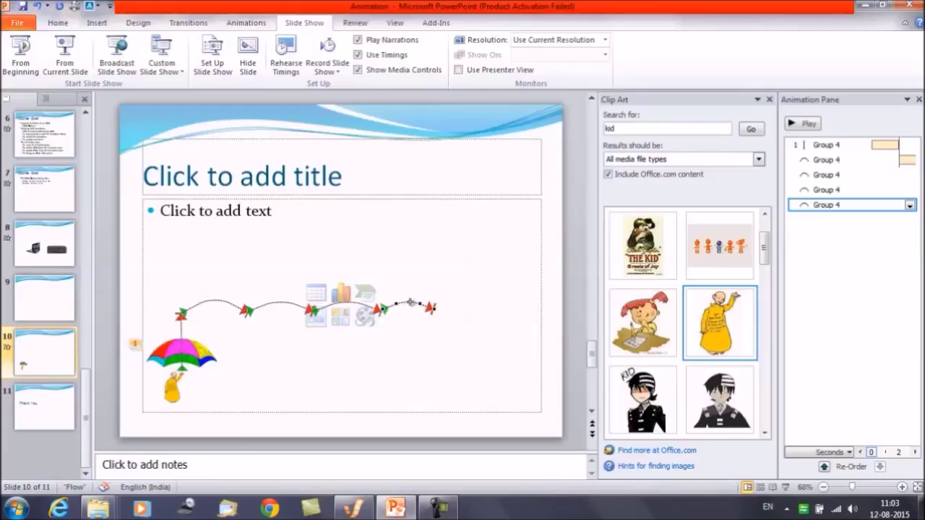
right_click(409, 303)
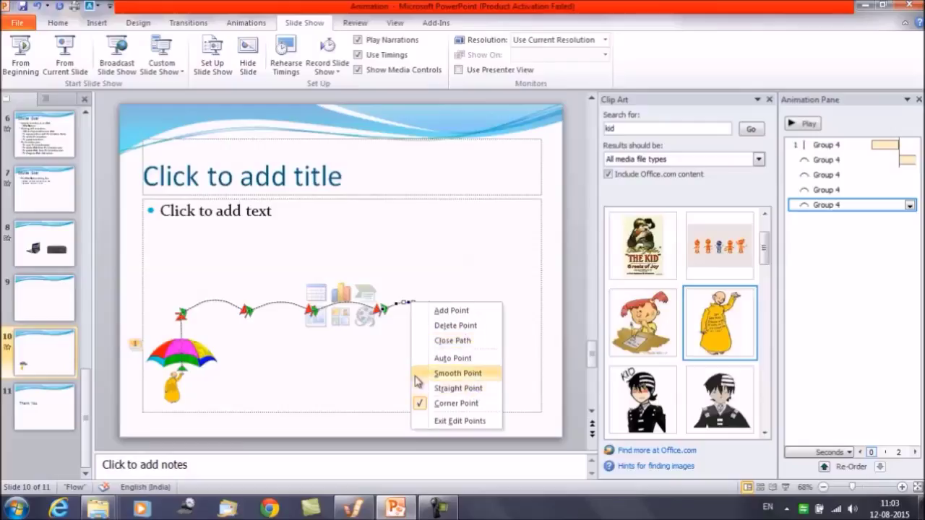
left_click(460, 311)
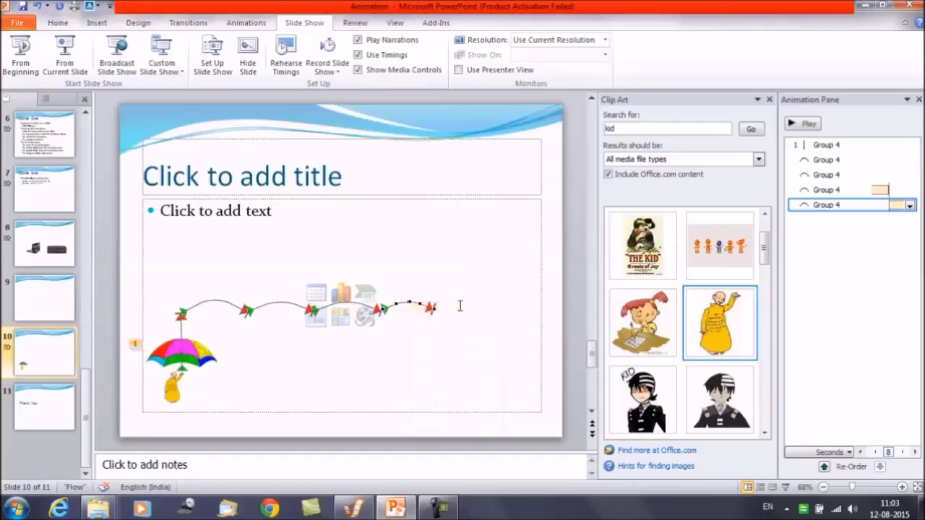
right_click(415, 302)
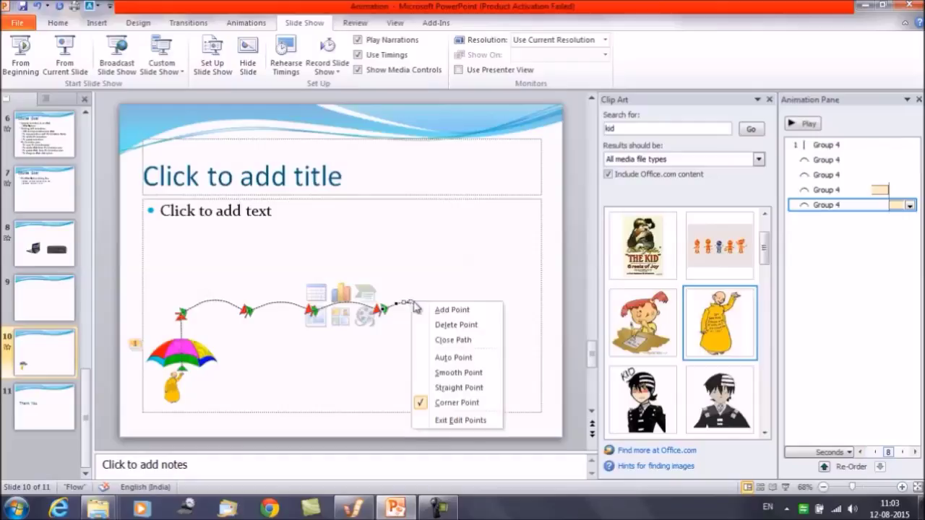
left_click(444, 312)
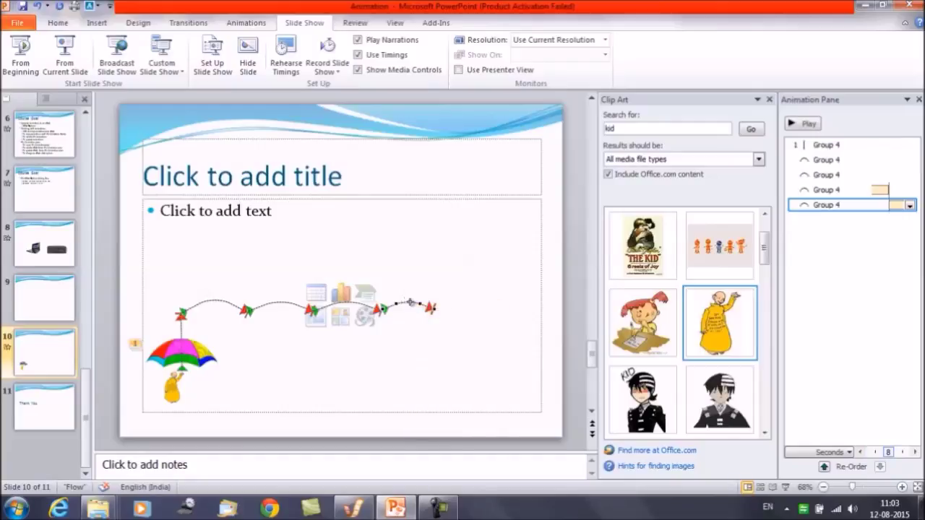
right_click(410, 302)
left_click(436, 312)
Raise a vertex near the path's end into a small bump and straighten the final segment
left_click(415, 304)
mouse_move(417, 304)
left_mouse_down()
mouse_move(432, 315)
mouse_move(410, 304)
left_mouse_up()
right_click(407, 304)
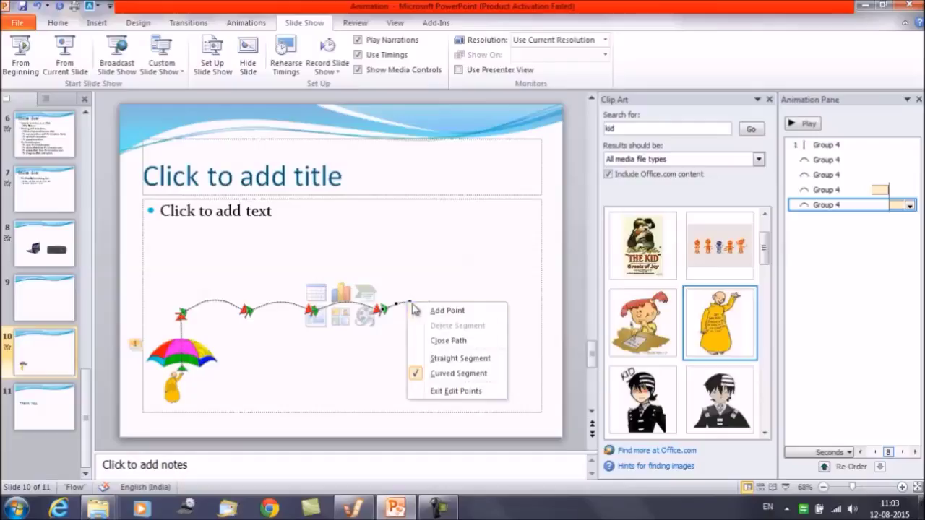
left_click(471, 359)
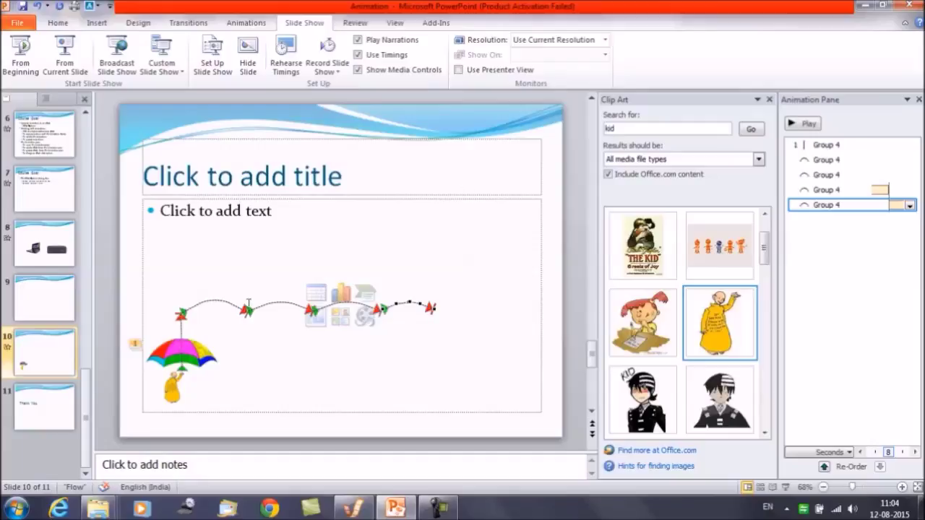
Lower the first arc motion path's duration from 02.00 to 01.00 seconds
left_click(226, 304)
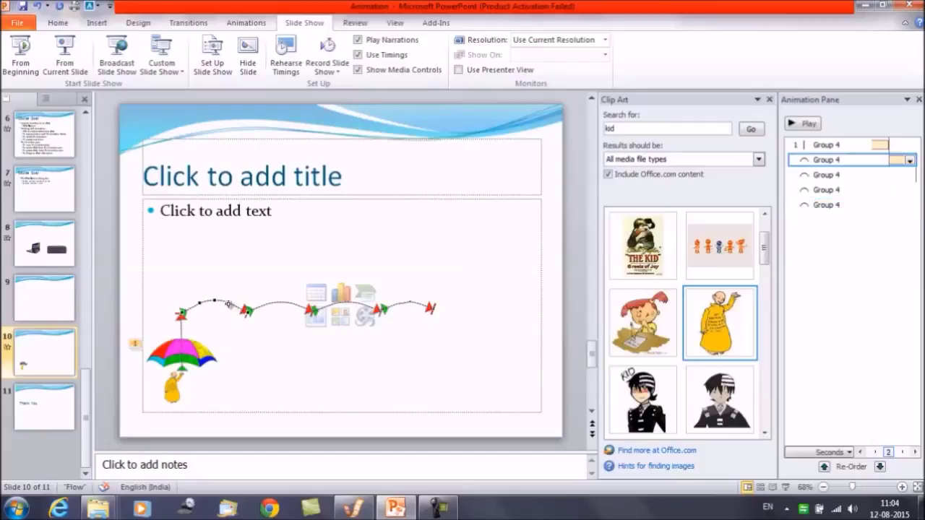
left_click(247, 23)
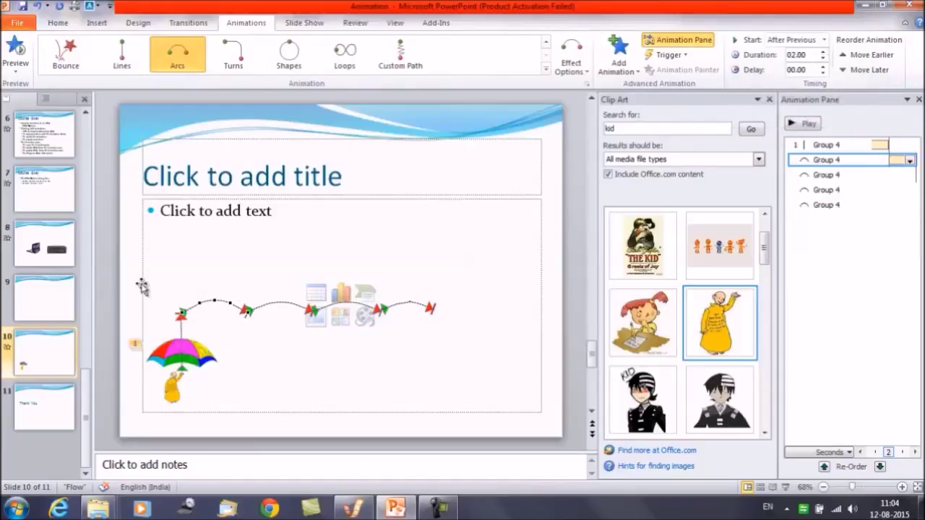
left_click(823, 60)
left_click(823, 61)
left_click(823, 60)
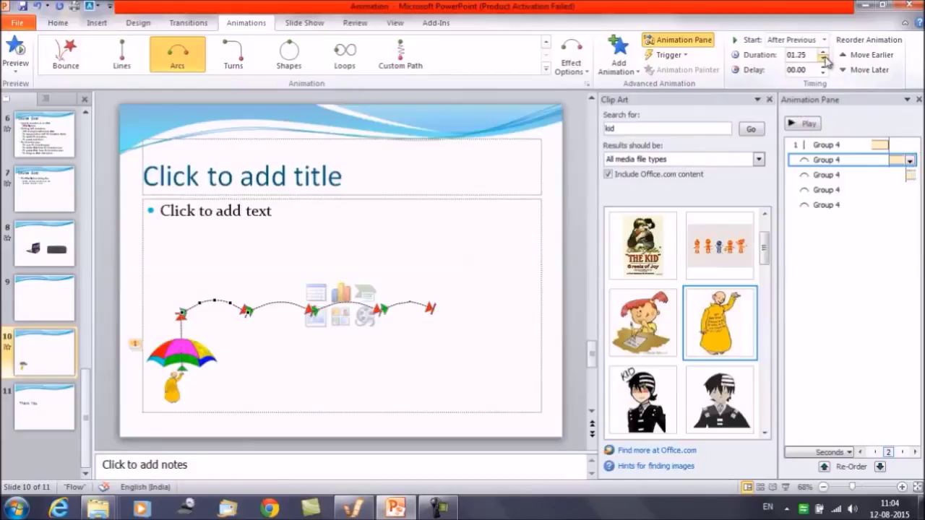
left_click(823, 61)
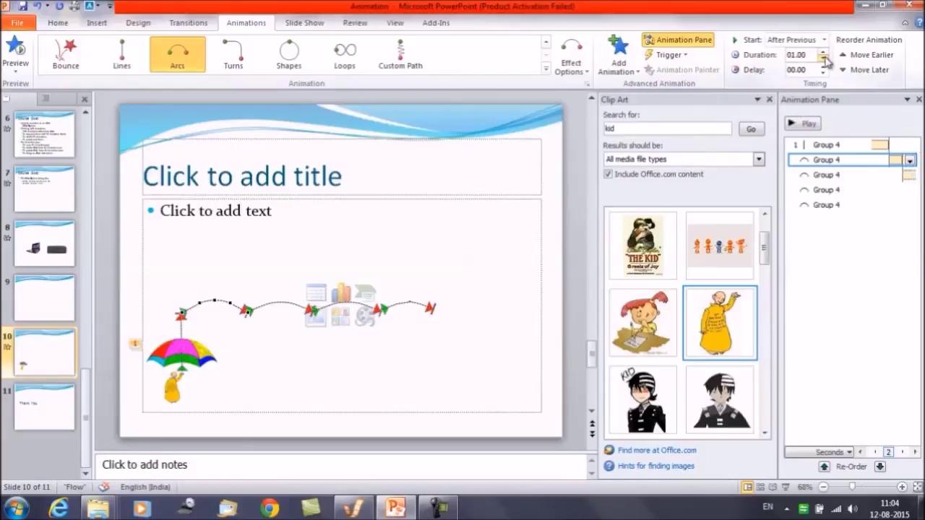
Set the second arc motion path's duration to 01.00 seconds as well
left_click(282, 305)
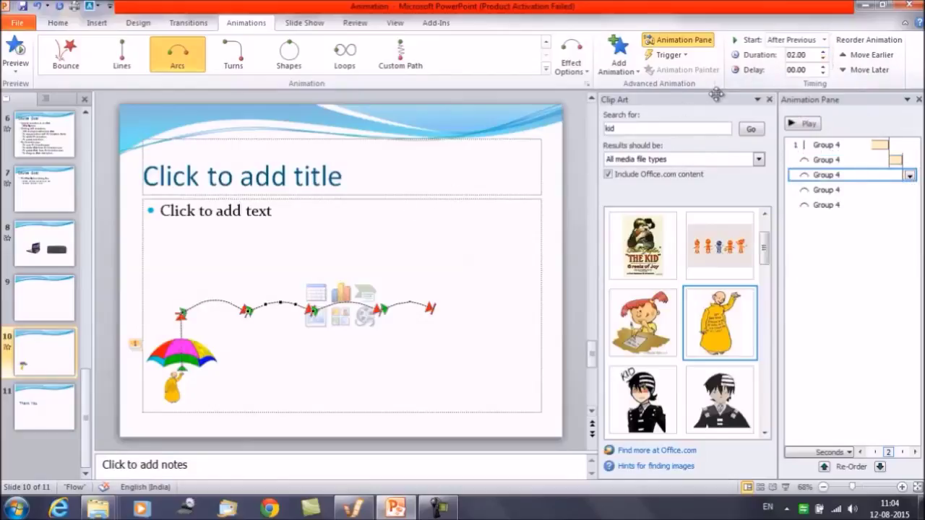
left_click(823, 52)
left_click(823, 52)
left_click(823, 61)
left_click(823, 60)
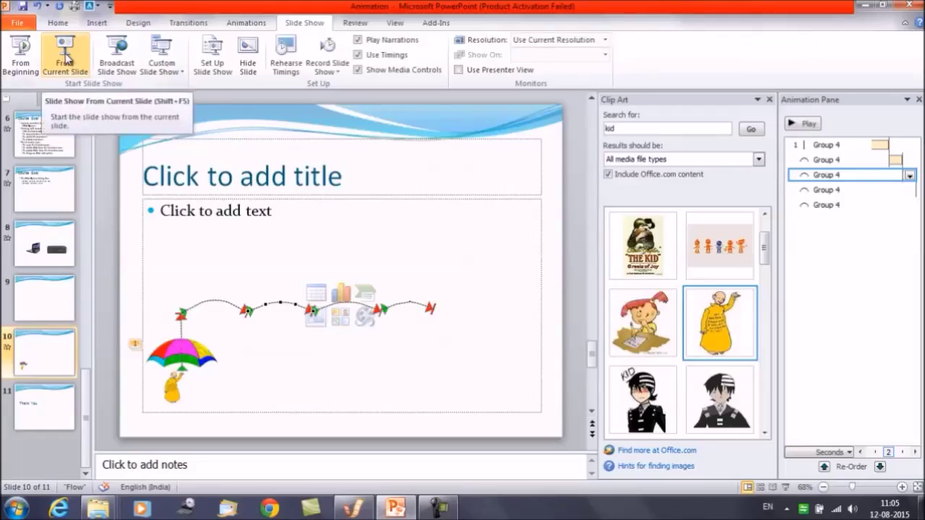
Go to slide 11, the closing Thank You slide
left_click(47, 415)
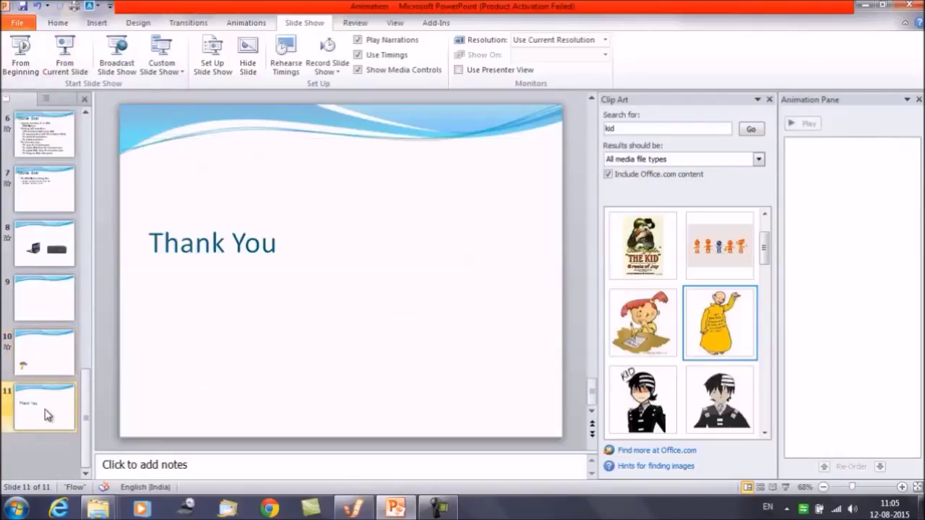